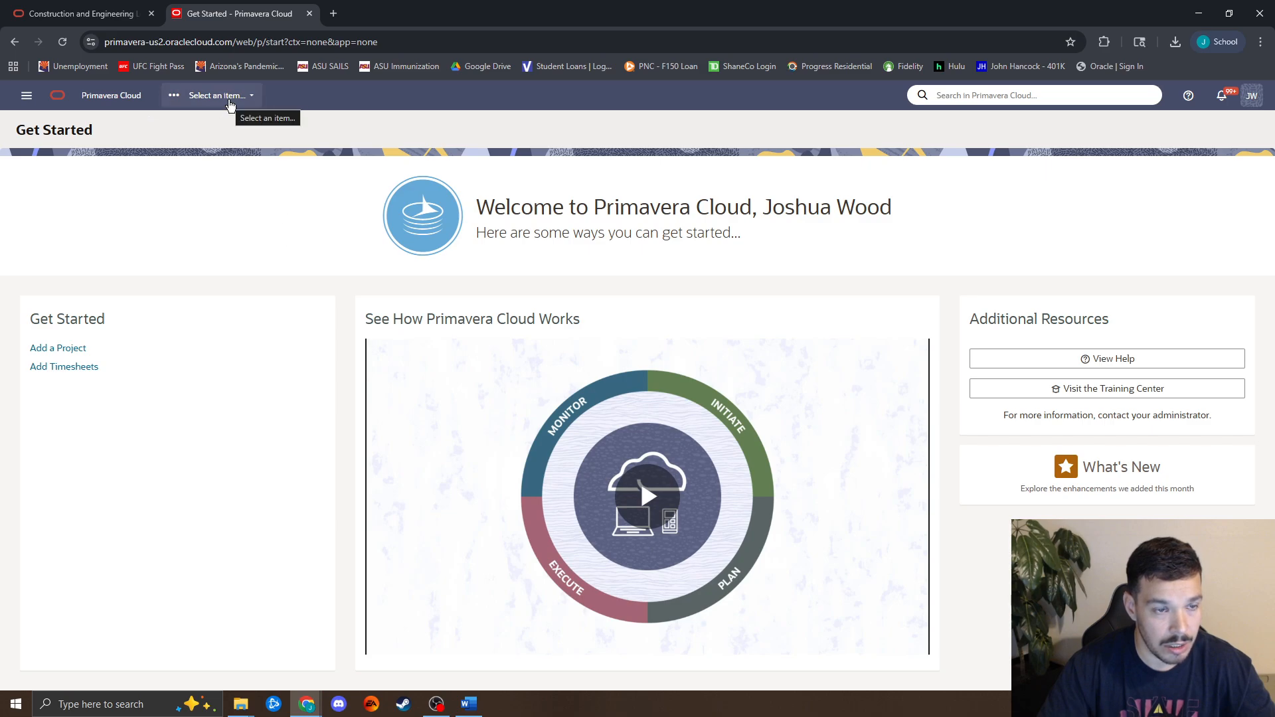
Start creating a new project, not a template, from the project selector.
{"action": "left_click", "coordinate": [230, 101]}
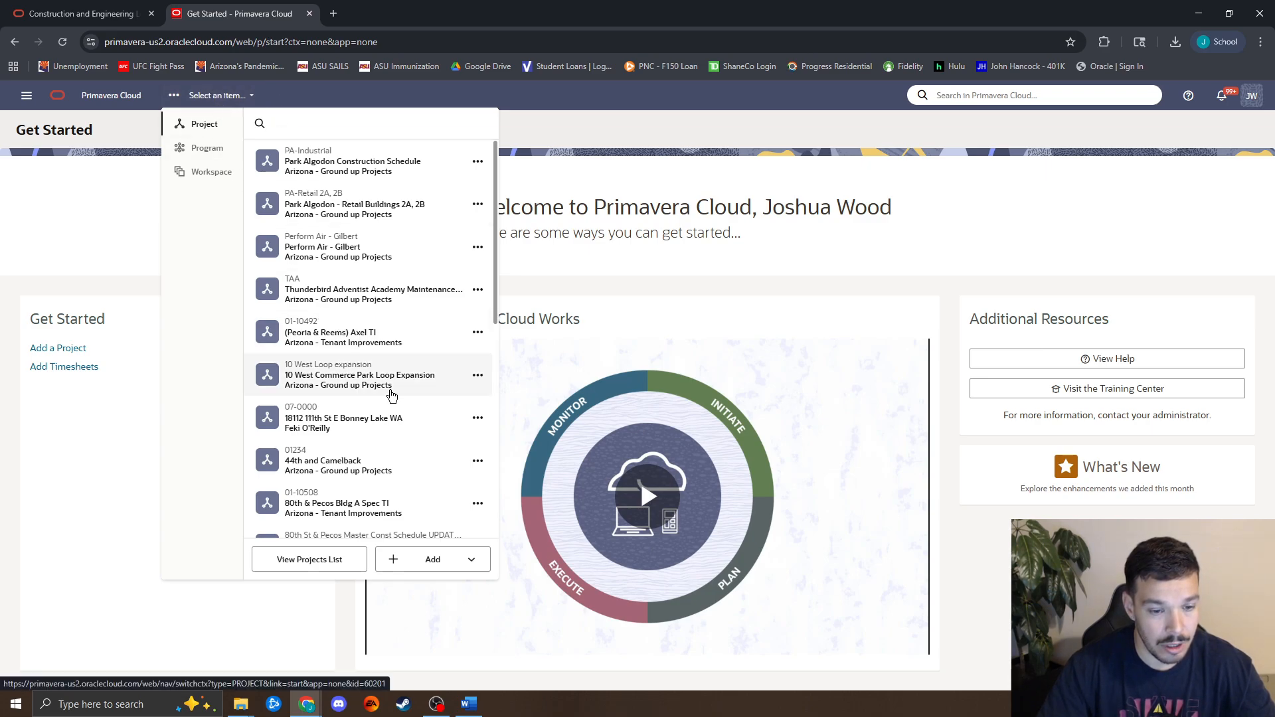
{"action": "left_click", "coordinate": [433, 566]}
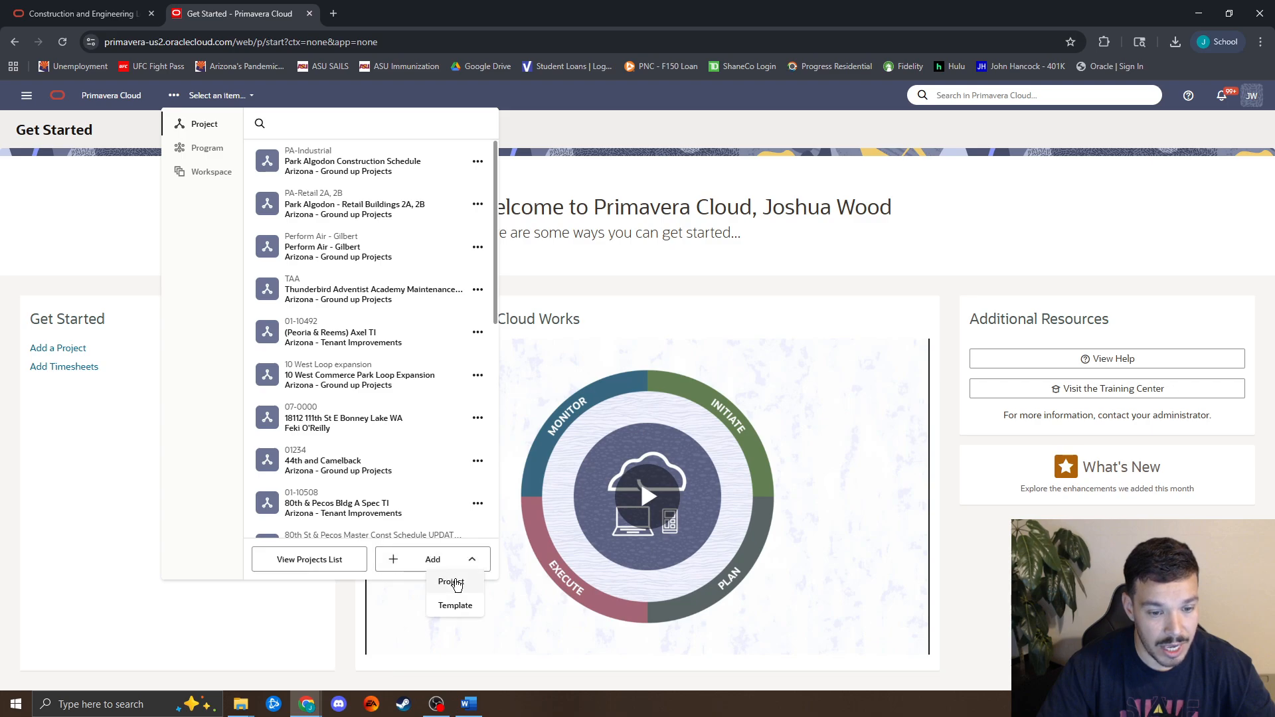
{"action": "left_click", "coordinate": [439, 581]}
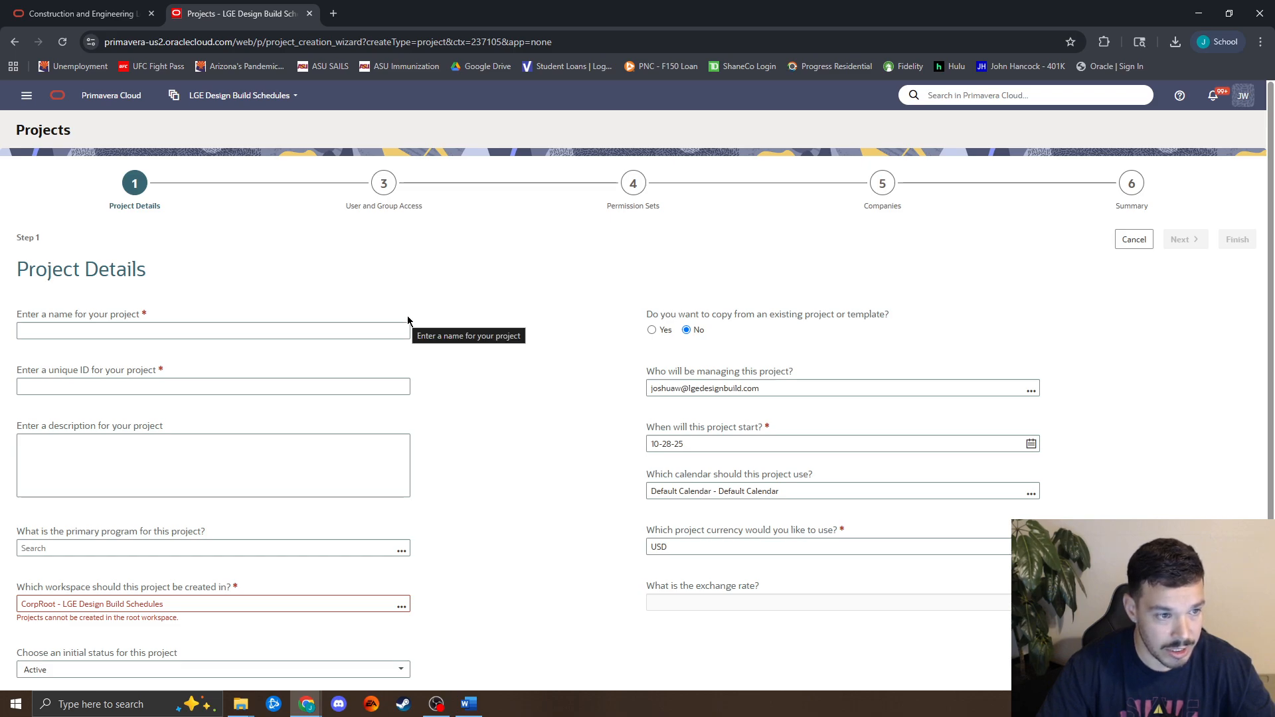
{"action": "left_click", "coordinate": [302, 330]}
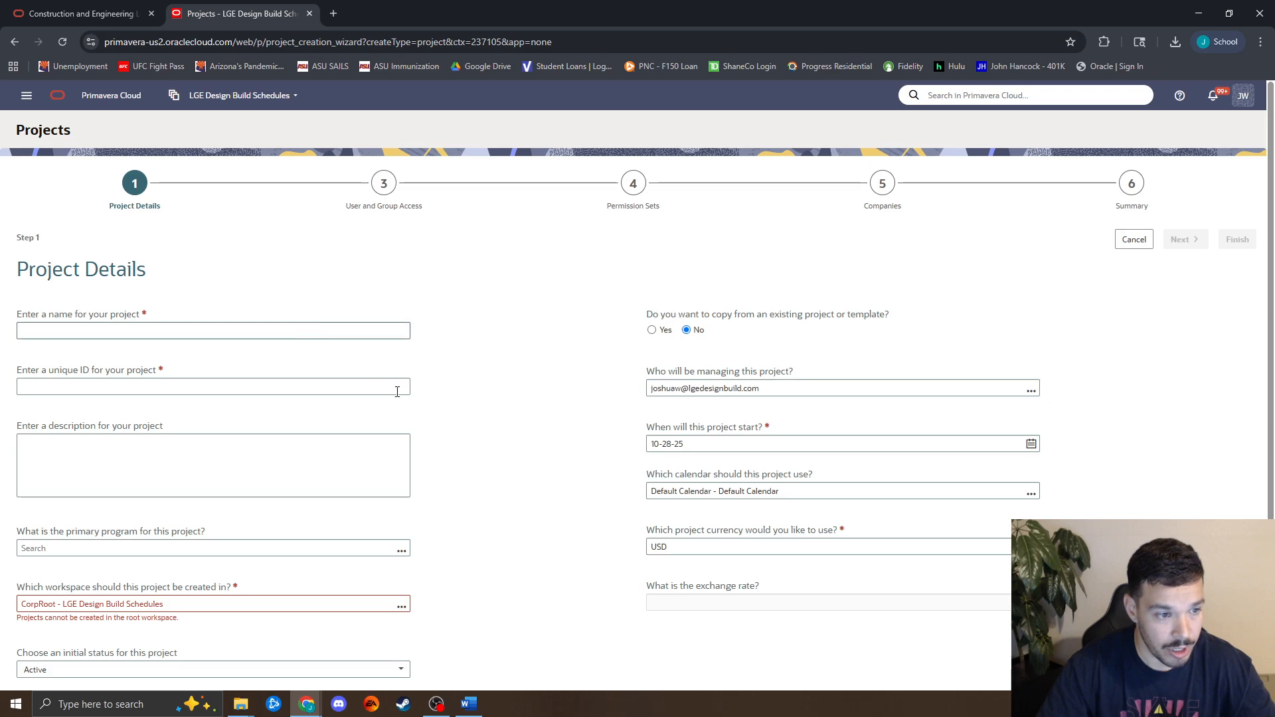
{"action": "left_click", "coordinate": [295, 392]}
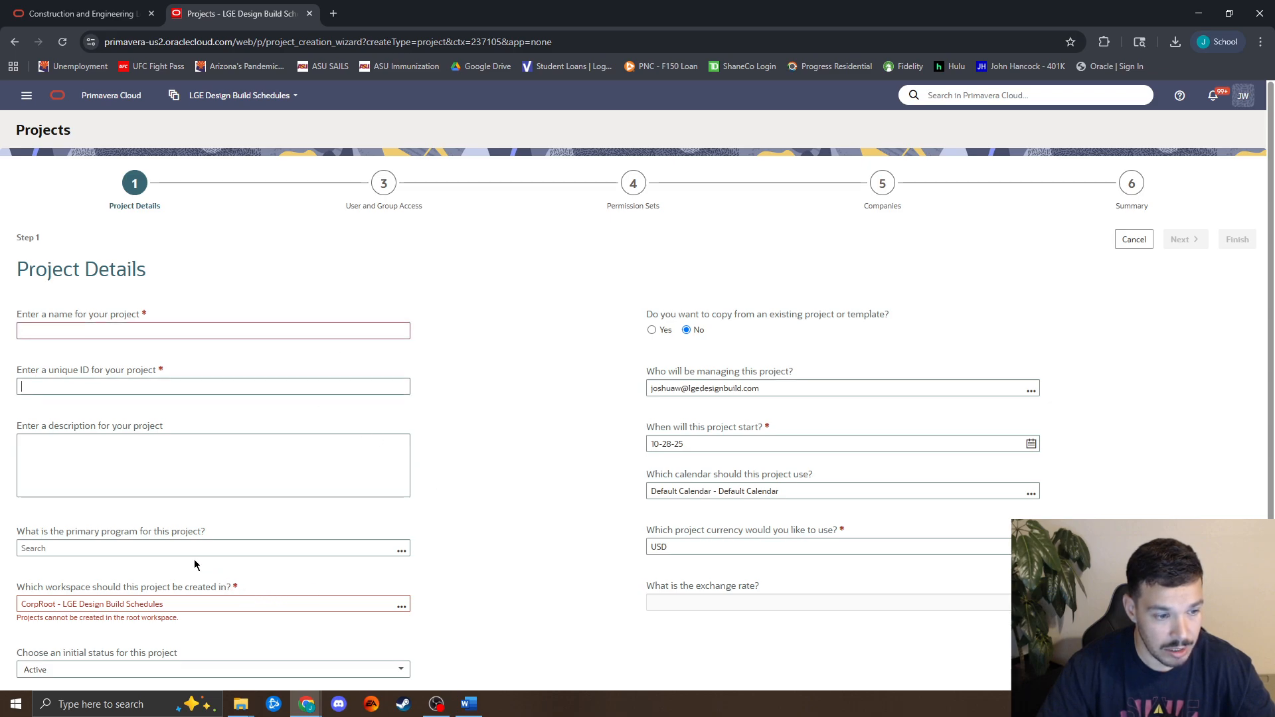
{"action": "left_click", "coordinate": [195, 604]}
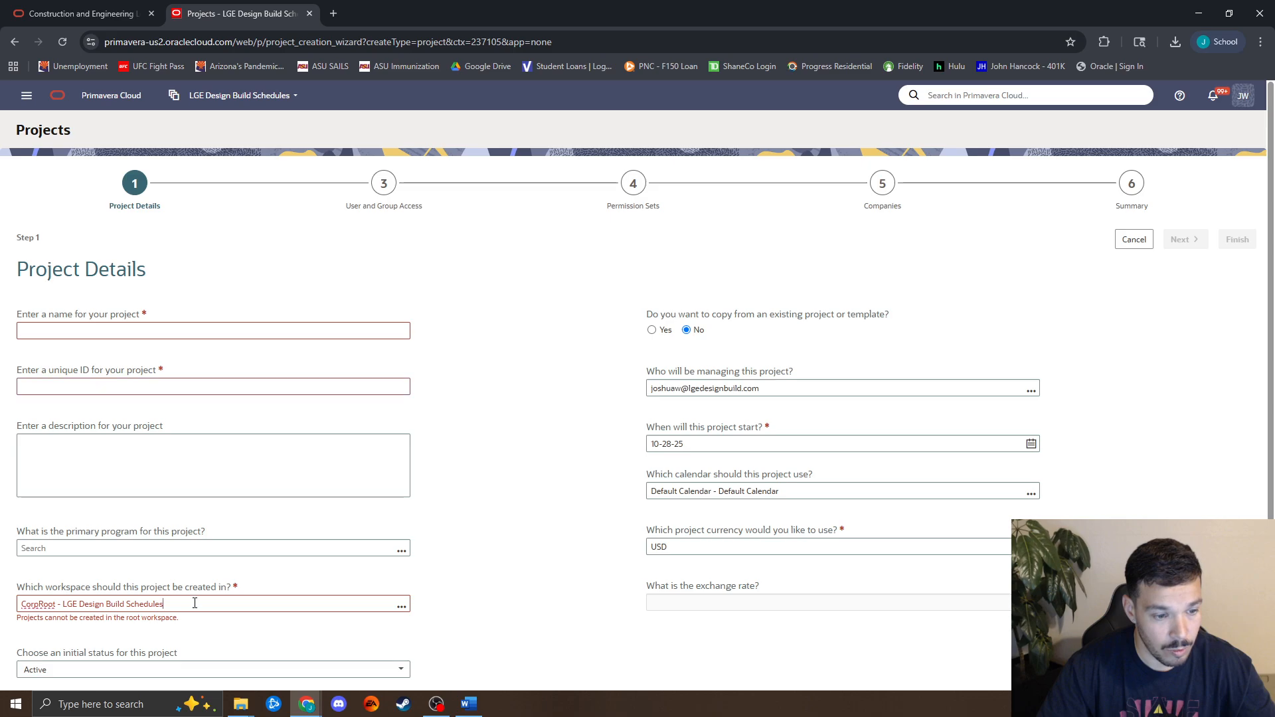
{"action": "left_click", "coordinate": [460, 553]}
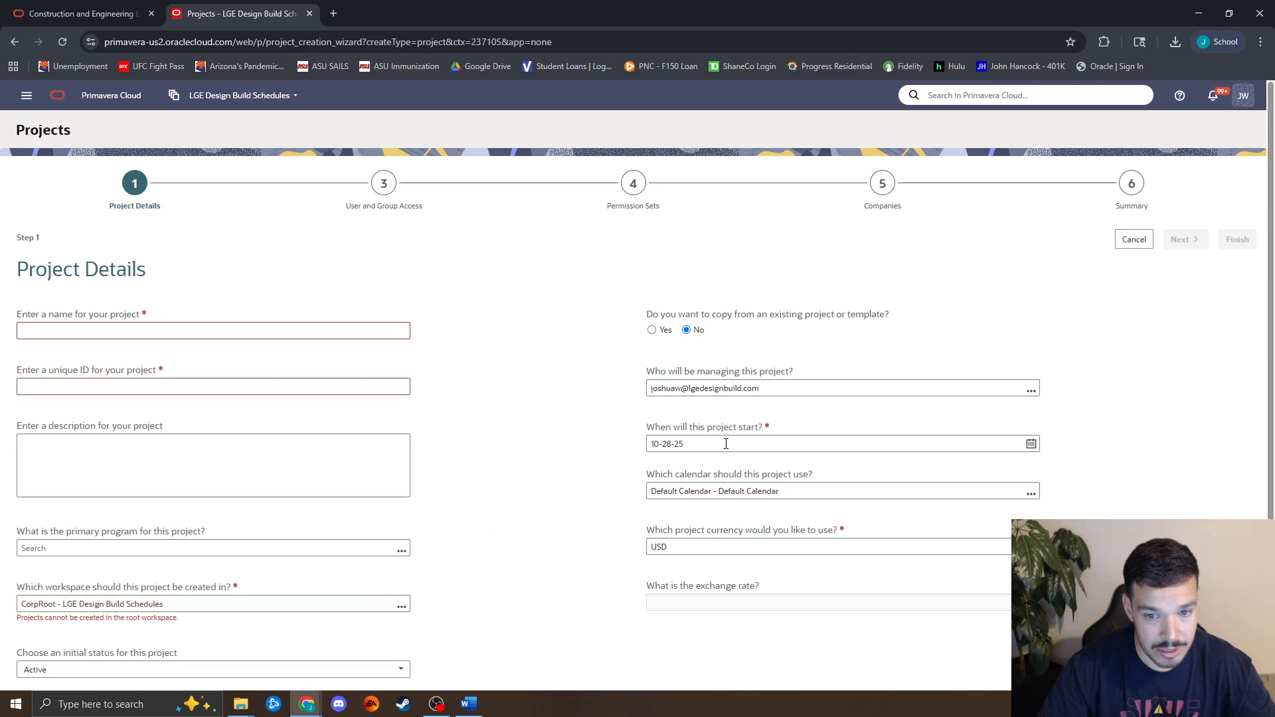
{"action": "left_click", "coordinate": [843, 490]}
{"action": "left_click", "coordinate": [523, 504]}
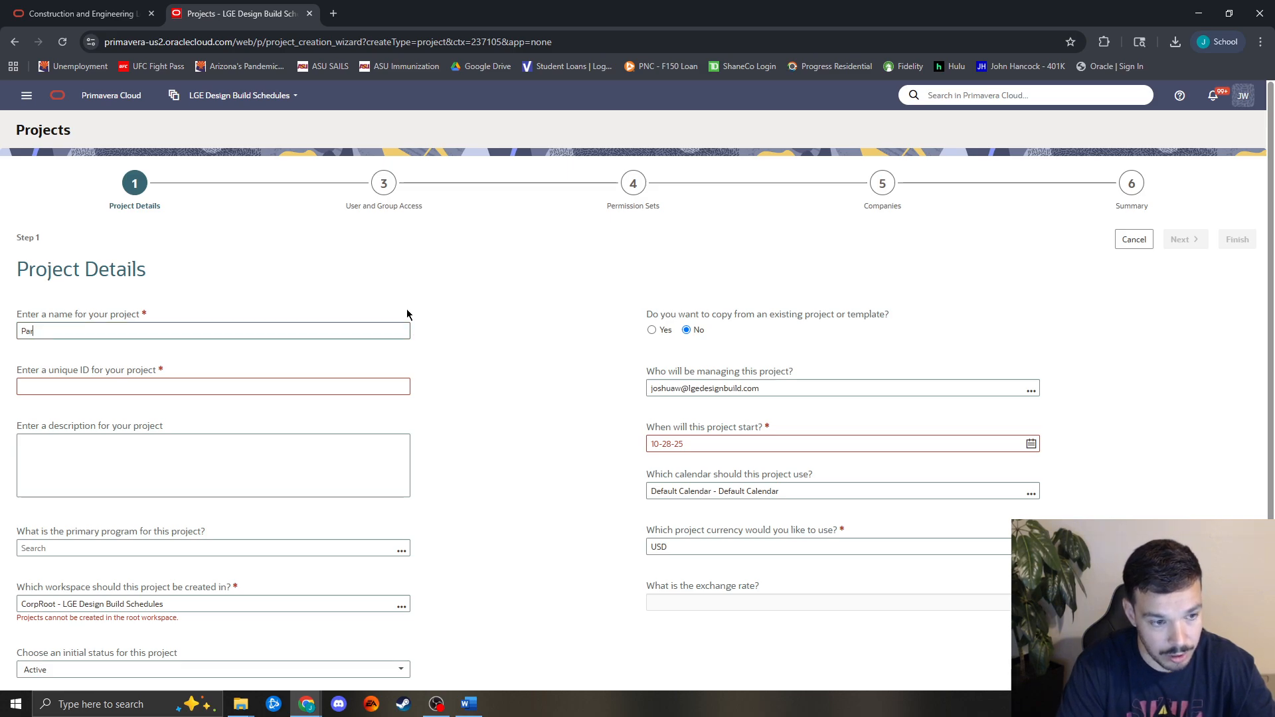
Name the project Park Algodon - Building A and give it the unique ID PA-BLD A.
{"action": "type", "text": "Algodon"}
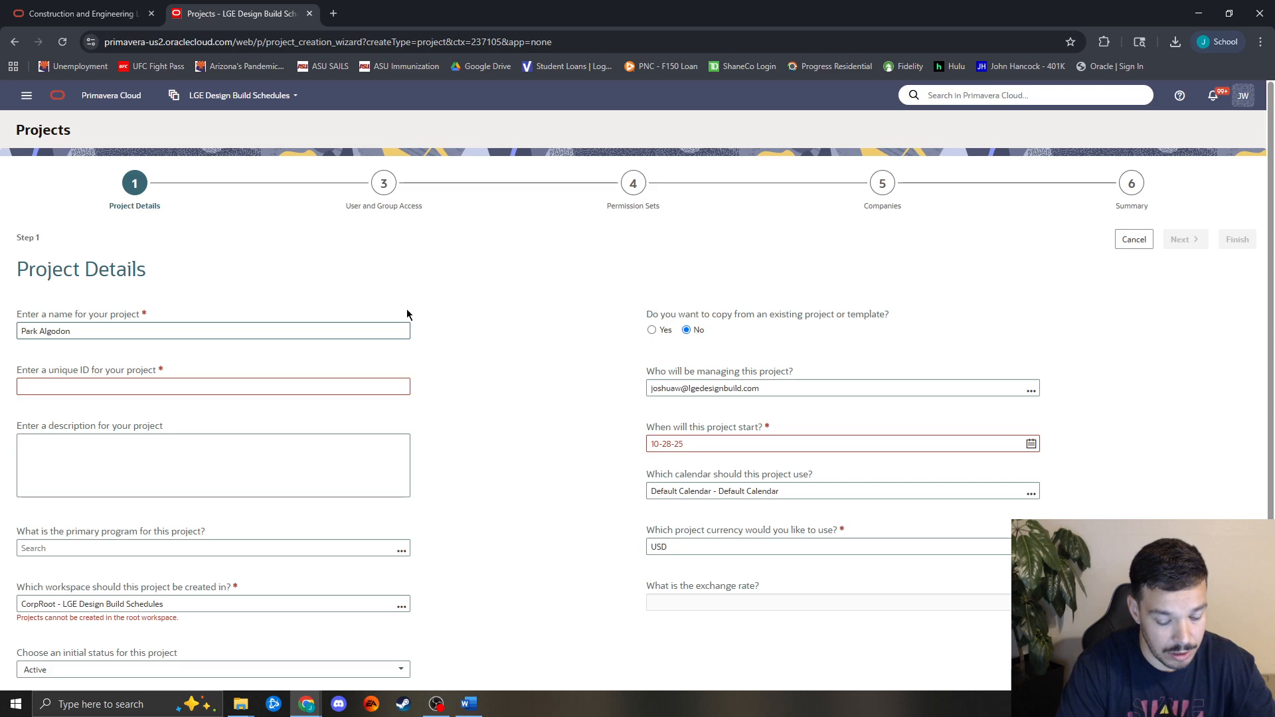
{"action": "type", "text": " - Building A"}
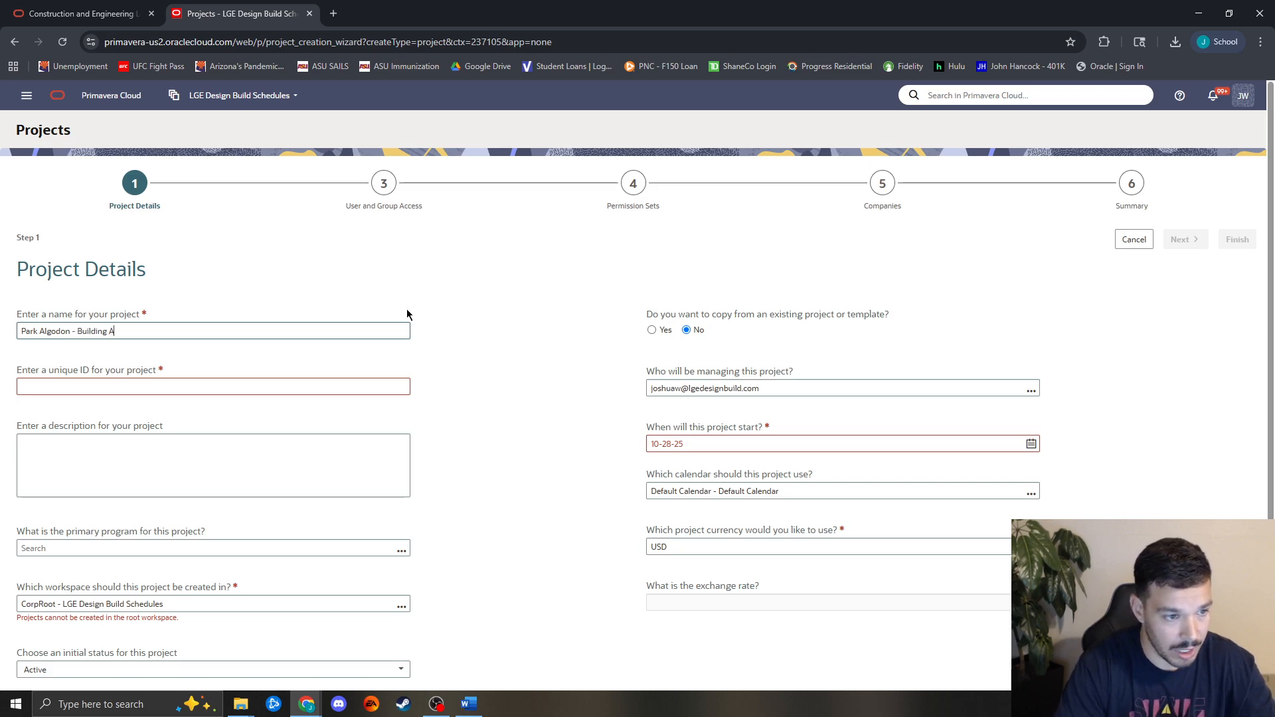
{"action": "key", "text": "Tab"}
{"action": "type", "text": "P"}
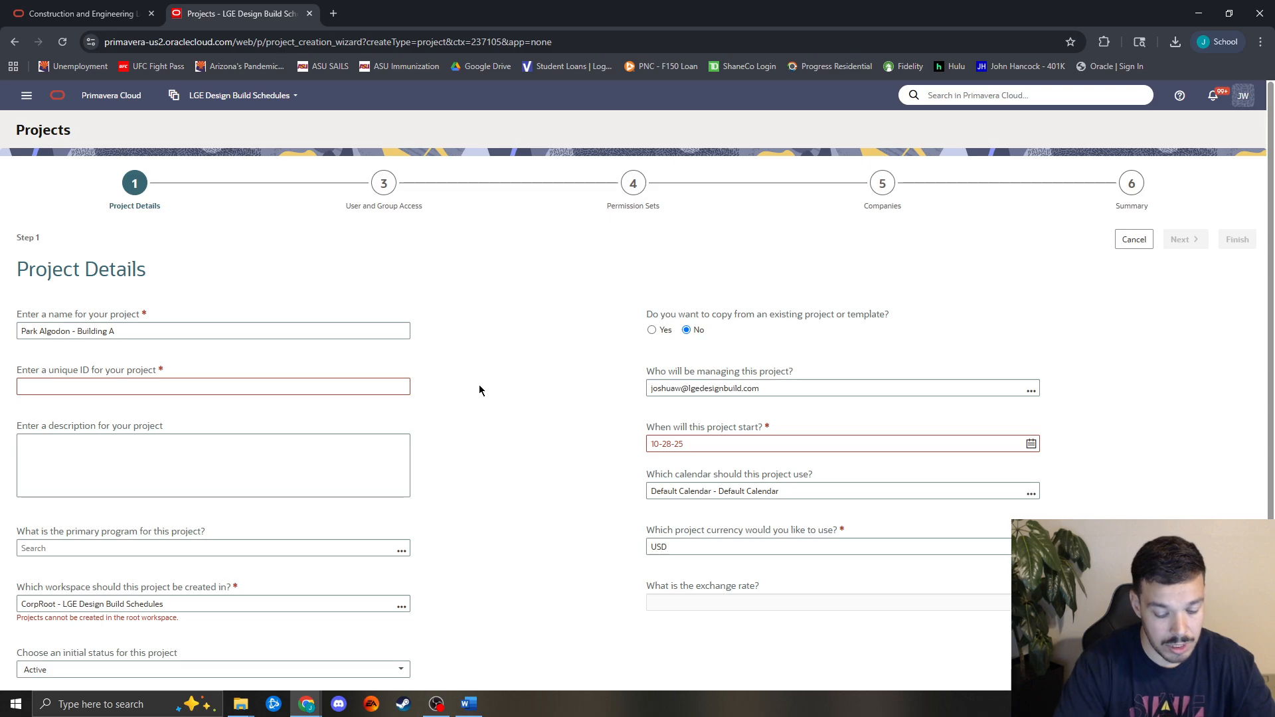
{"action": "type", "text": "A"}
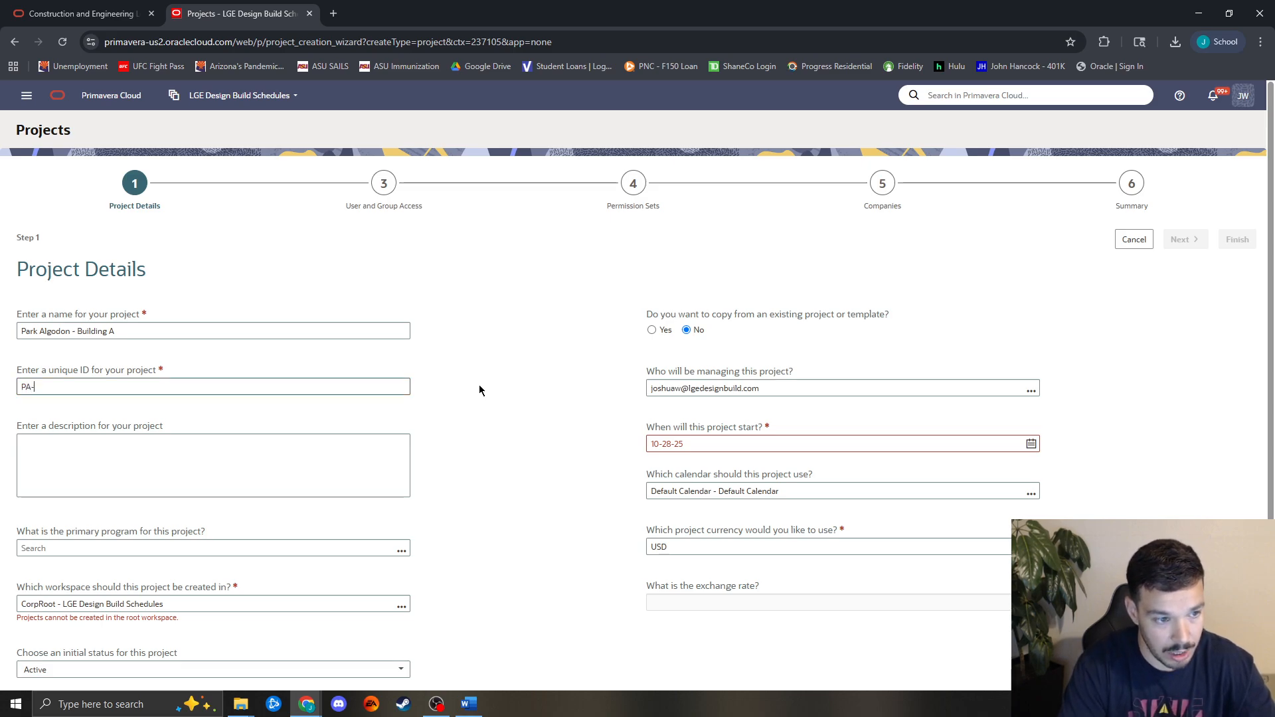
{"action": "type", "text": "-BLD A"}
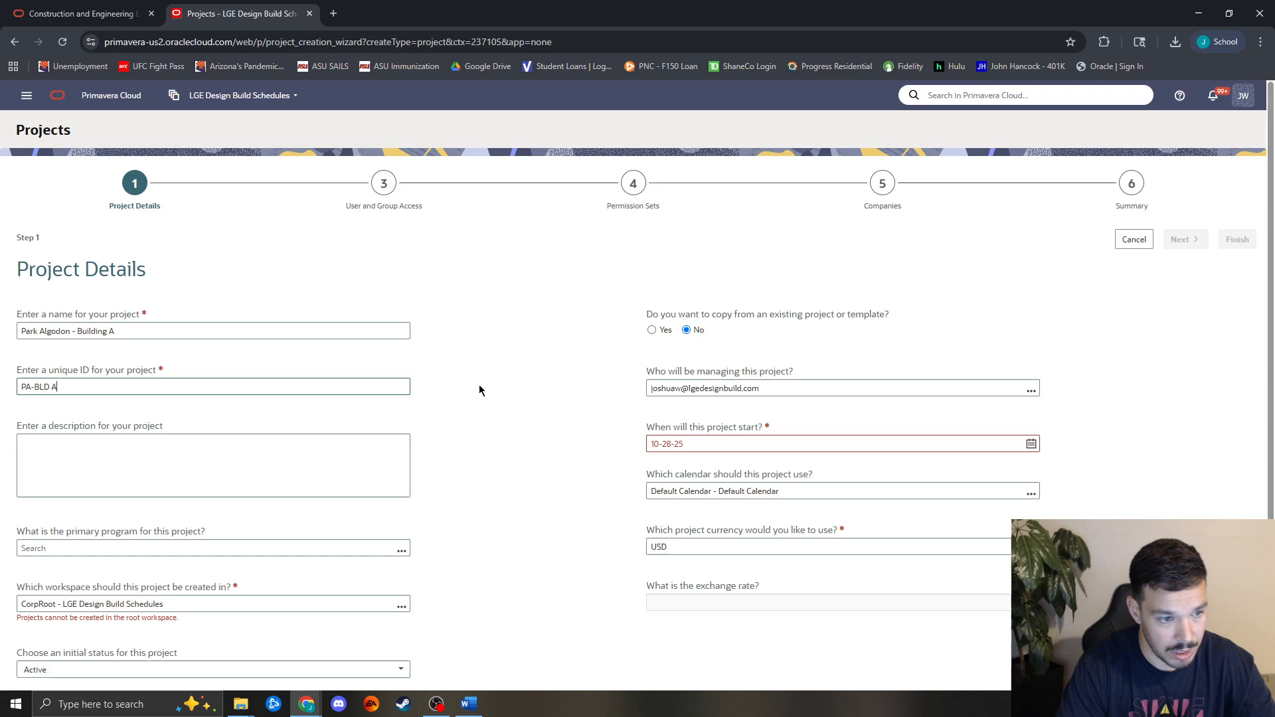
{"action": "left_click", "coordinate": [342, 459]}
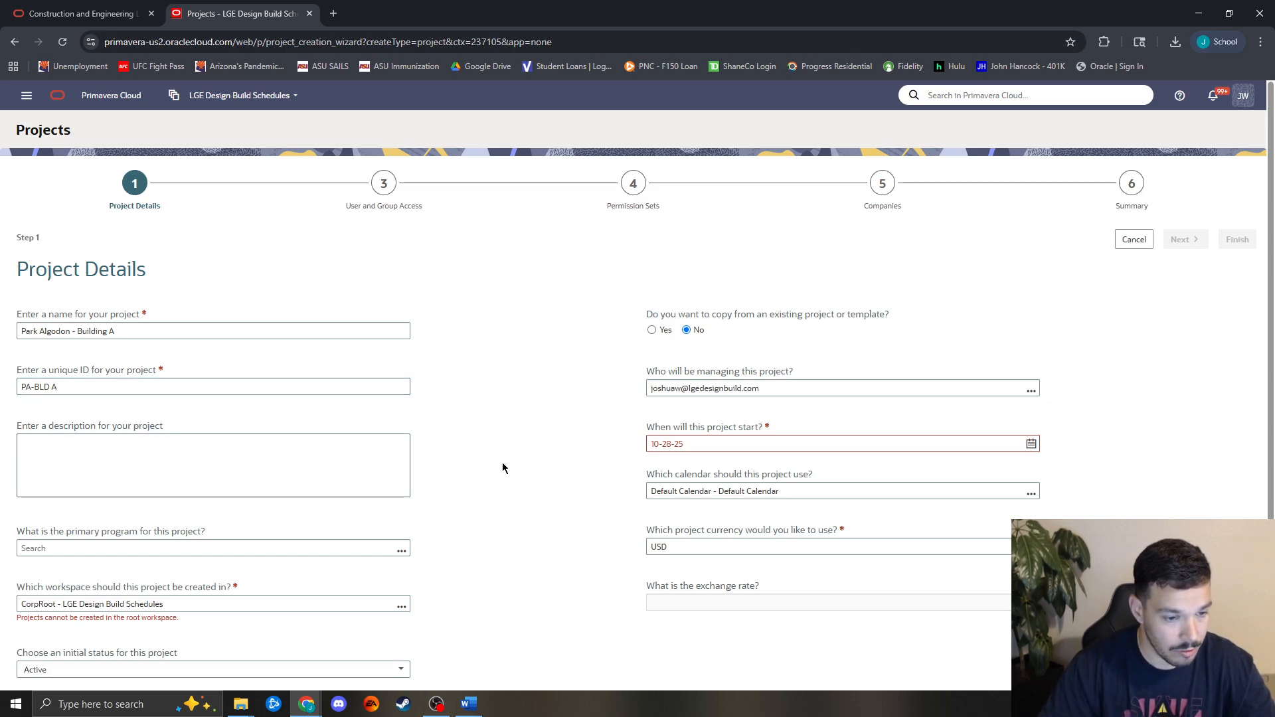
Set the project's workspace to Arizona - Ground up Projects, found under LGE - Arizona Projects in 01 - LGE - Projects.
{"action": "scroll", "coordinate": [505, 469], "scroll_direction": "down", "scroll_amount": 1}
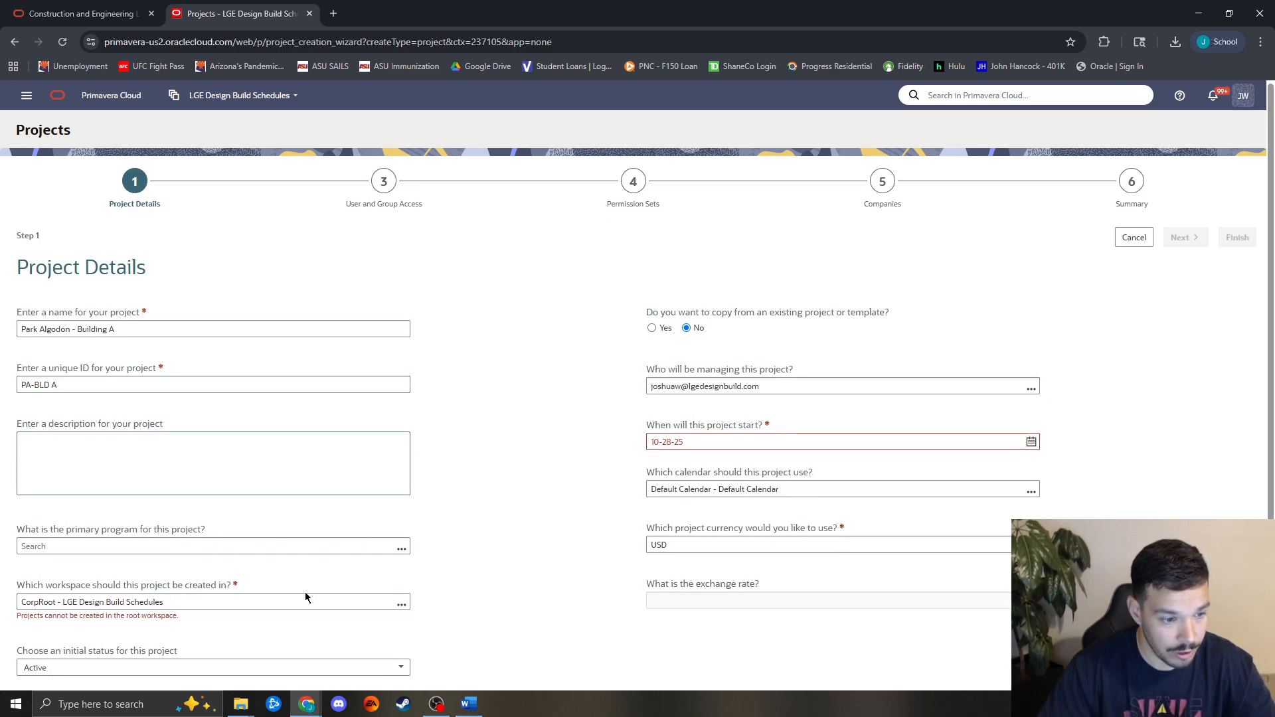
{"action": "left_click", "coordinate": [401, 604]}
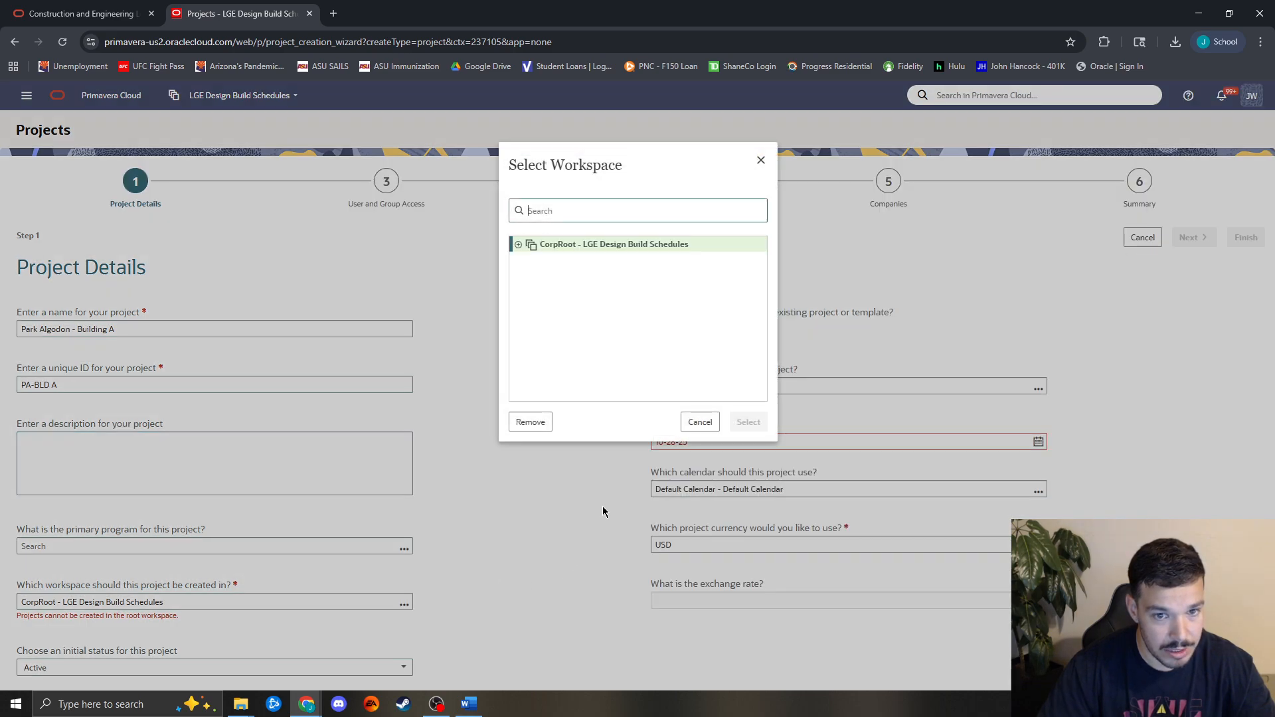
{"action": "left_click", "coordinate": [518, 245]}
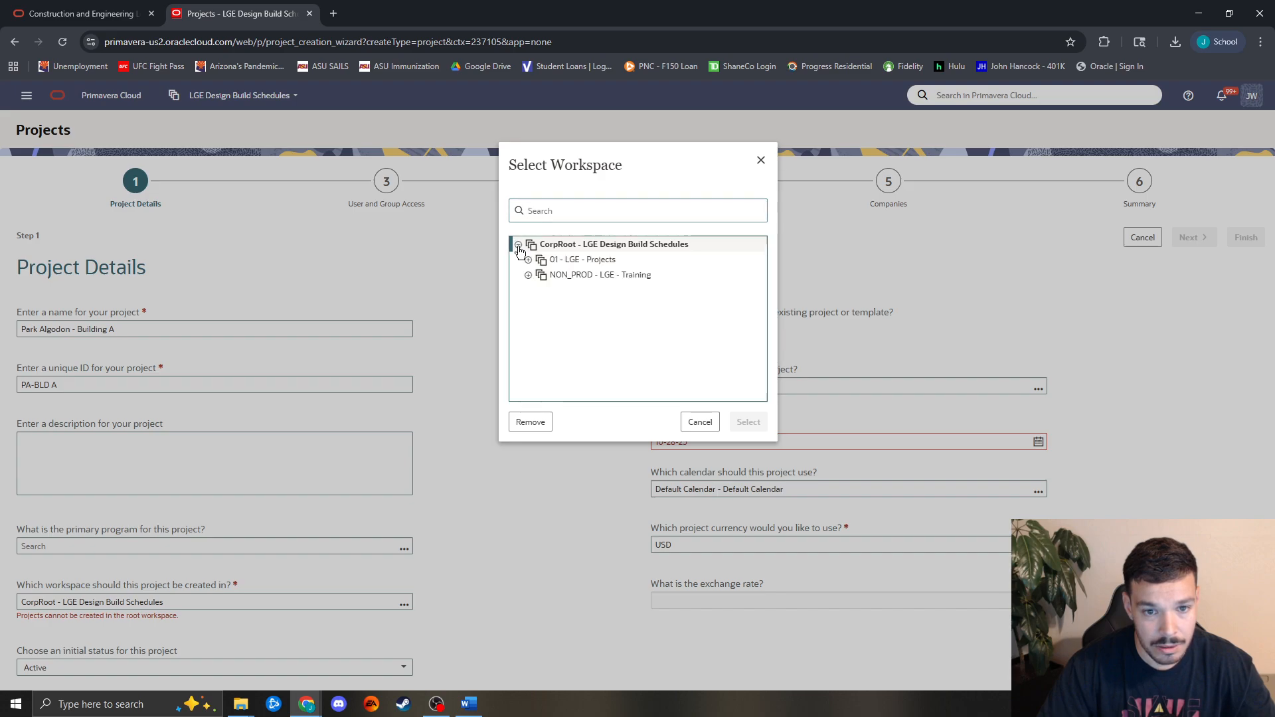
{"action": "left_click", "coordinate": [528, 259]}
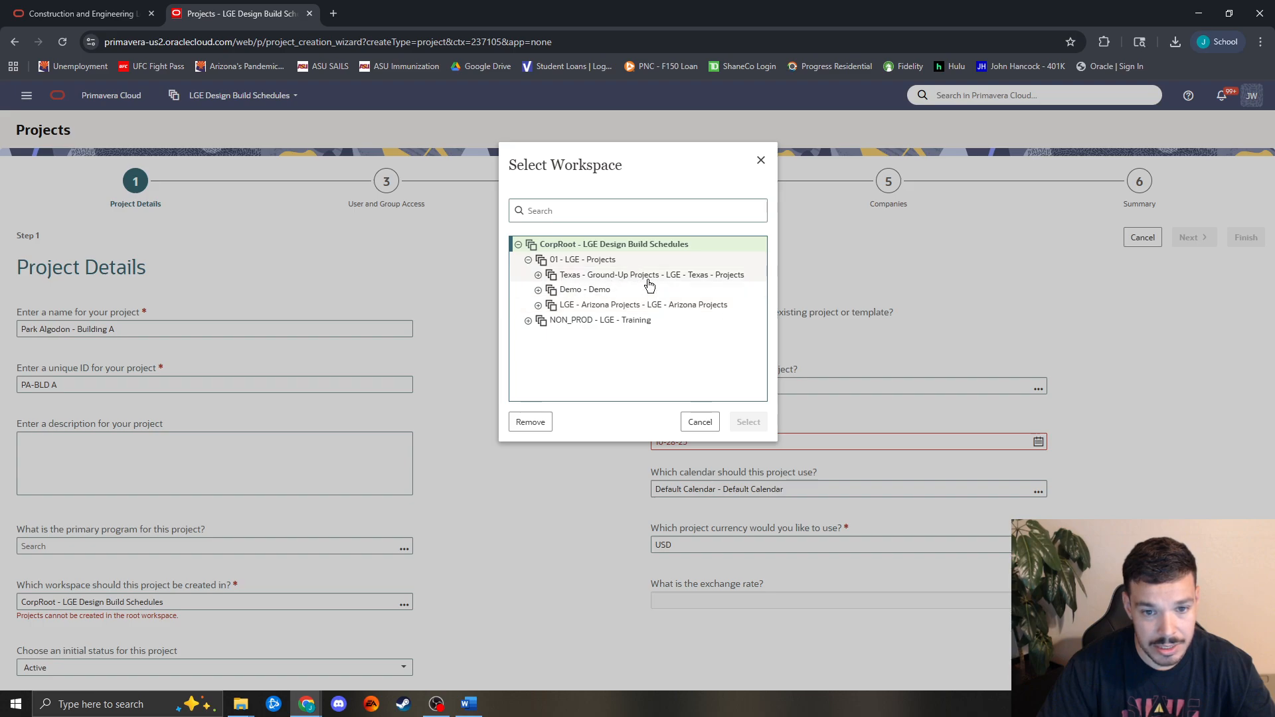
{"action": "left_click", "coordinate": [538, 306]}
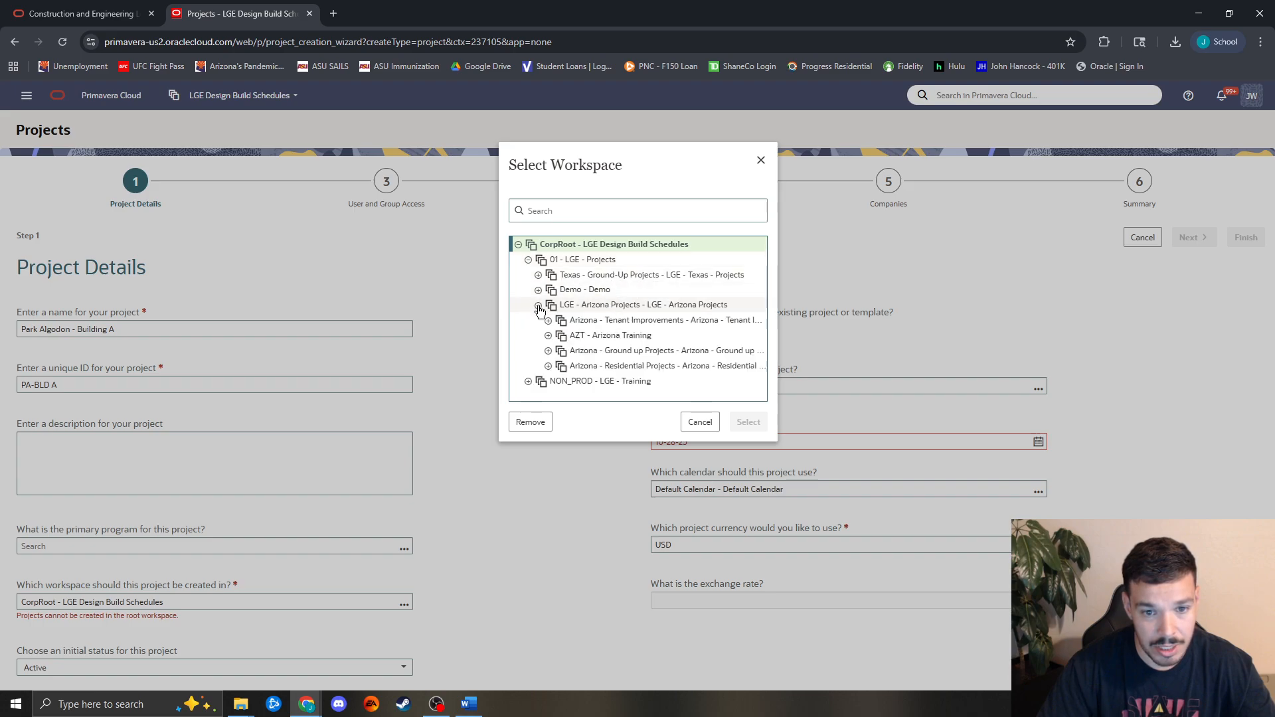
{"action": "left_click", "coordinate": [634, 352]}
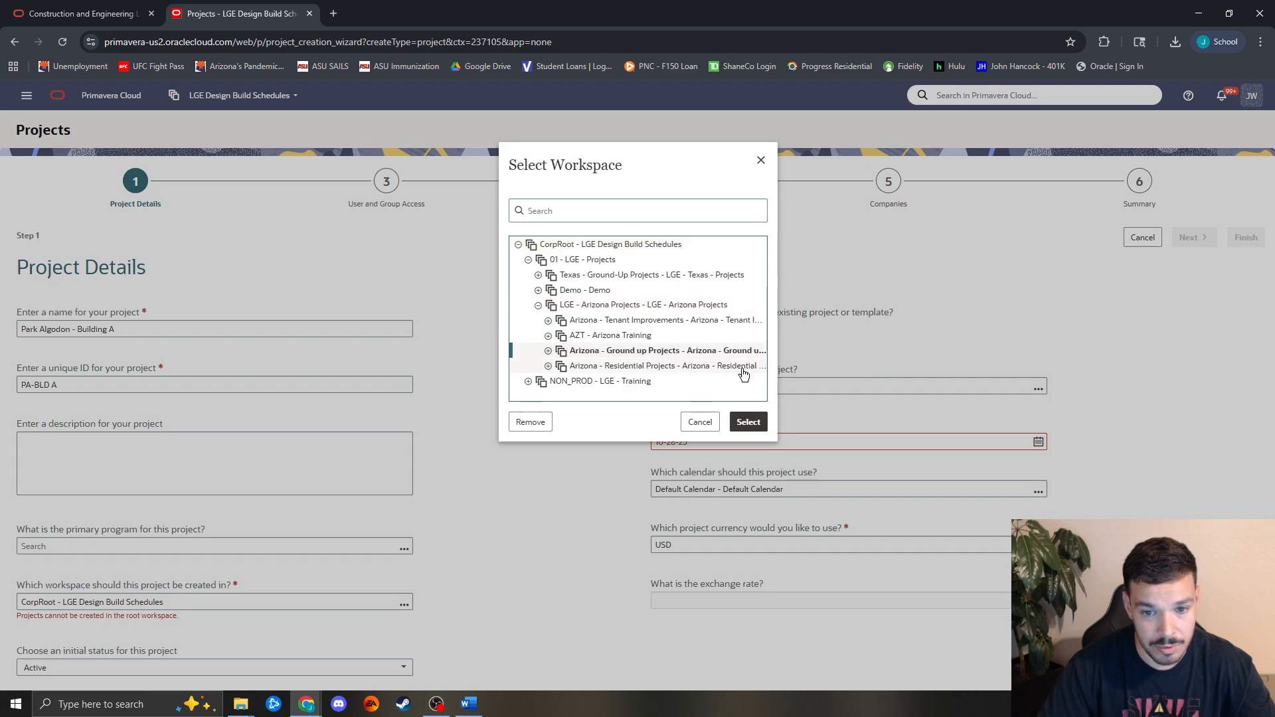
{"action": "left_click", "coordinate": [749, 422]}
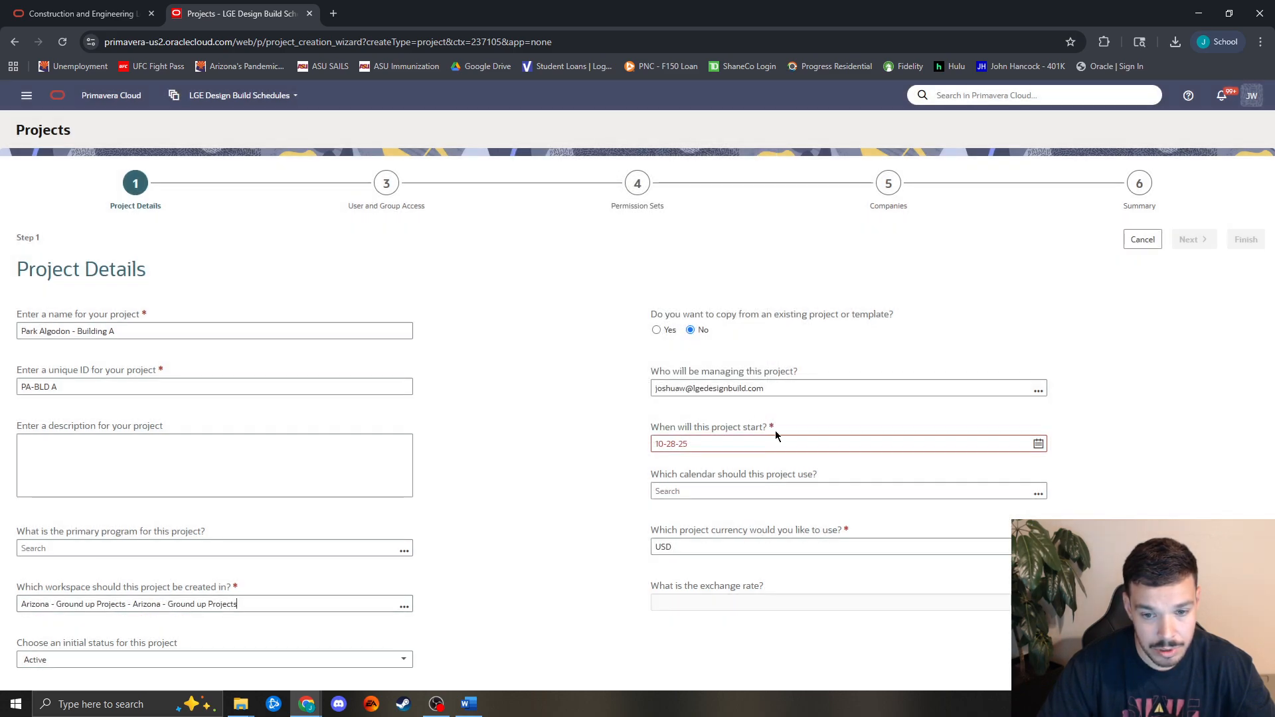
Set the project's start date to January 1, 2026.
{"action": "left_click", "coordinate": [1039, 444]}
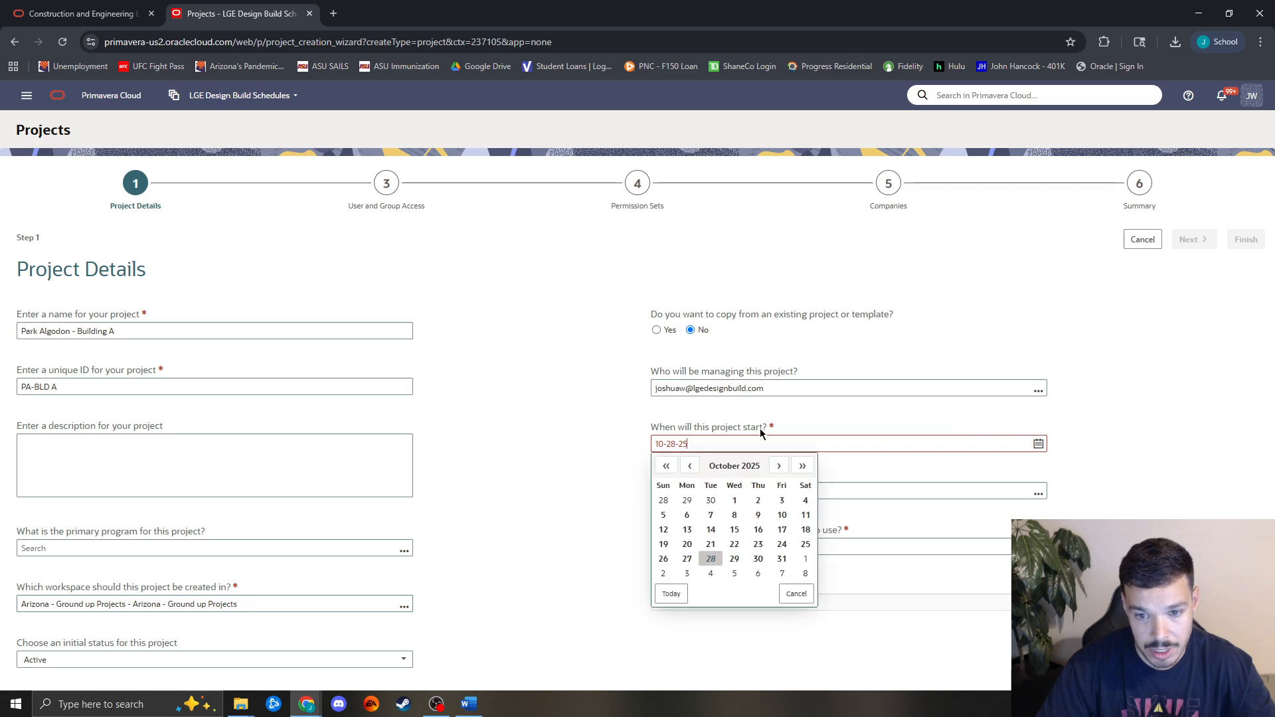
{"action": "left_click", "coordinate": [781, 465]}
{"action": "left_click", "coordinate": [780, 466]}
{"action": "left_click", "coordinate": [780, 466]}
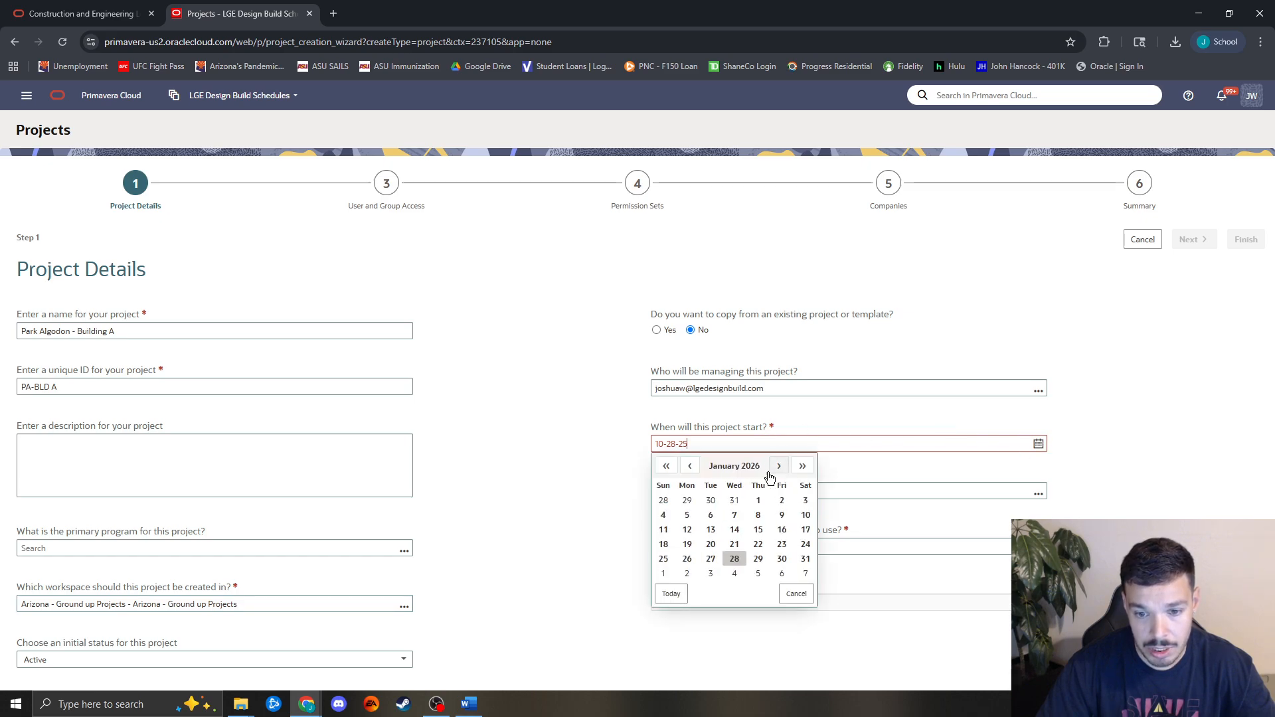
{"action": "left_click", "coordinate": [757, 503]}
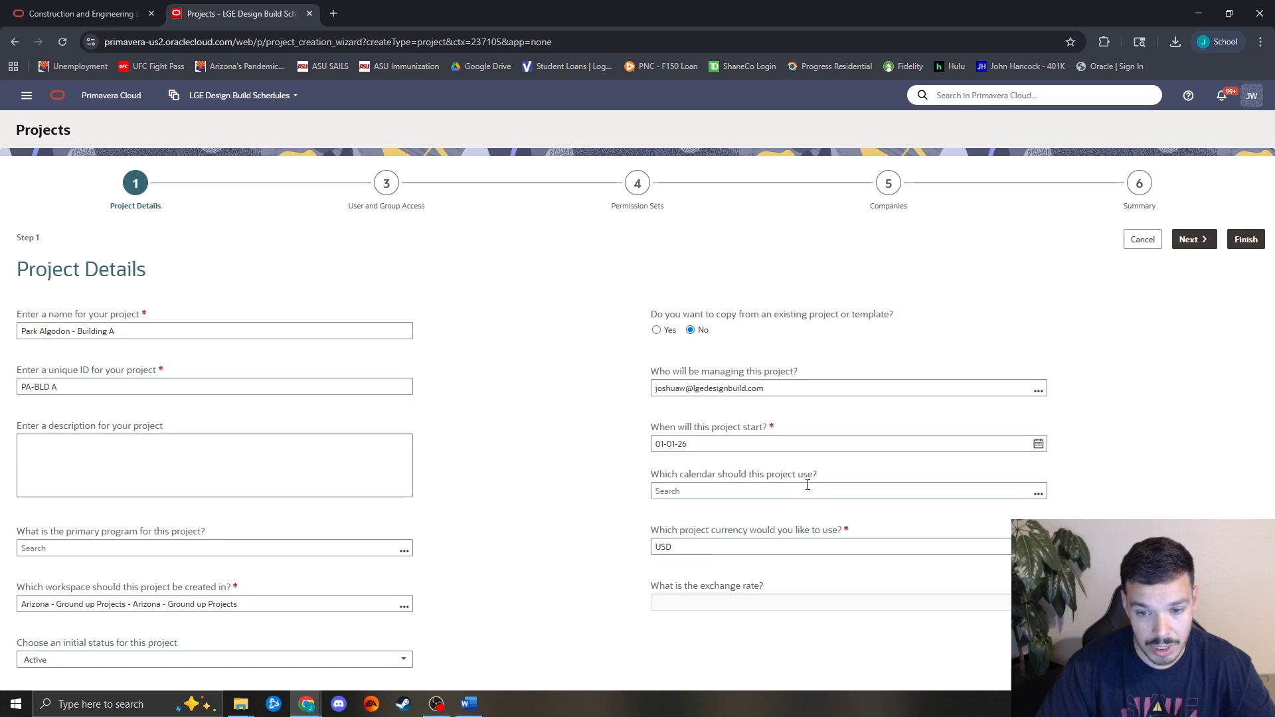
Assign the 5x8, with holidays calendar to the project and continue to User and Group Access.
{"action": "left_click", "coordinate": [1038, 493]}
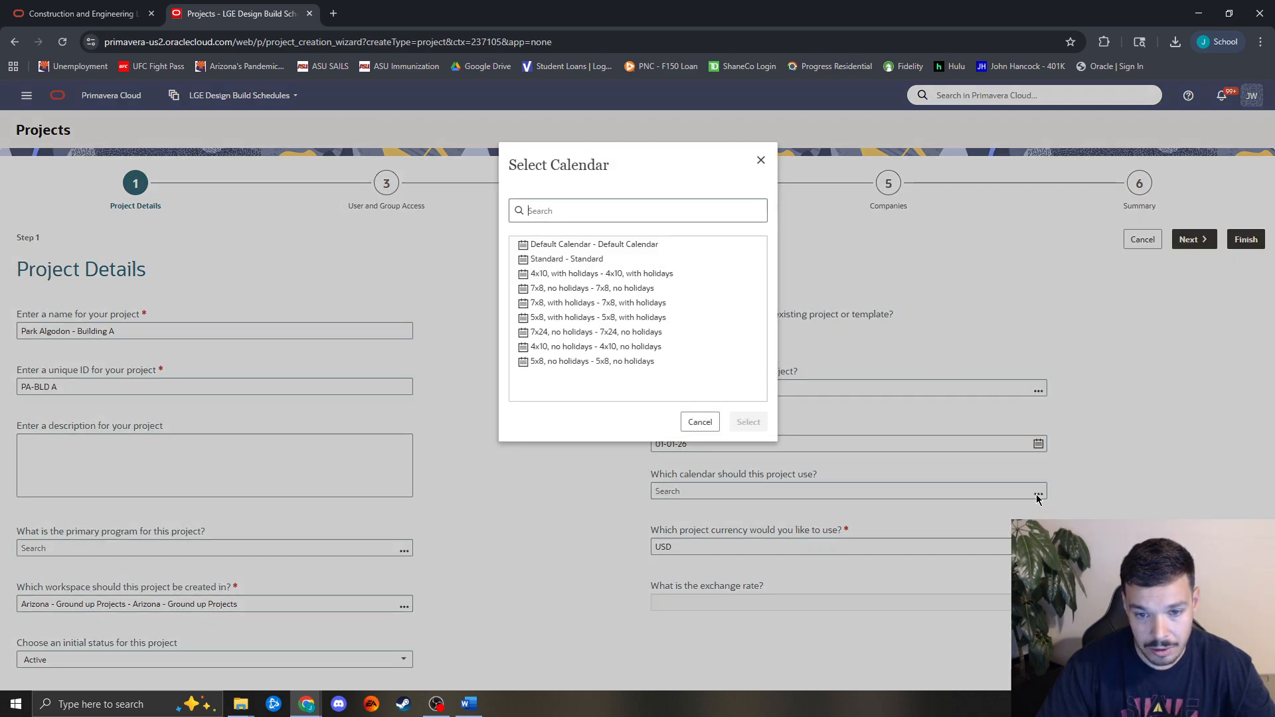
{"action": "left_click", "coordinate": [565, 319]}
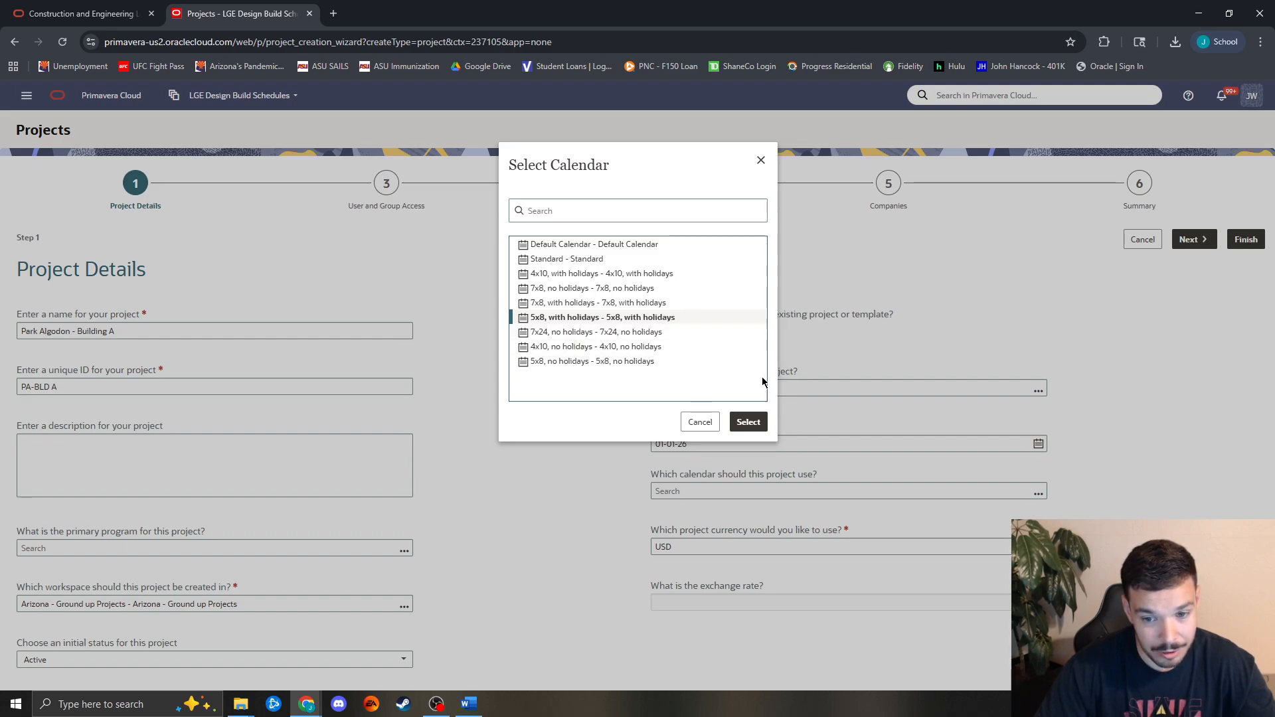
{"action": "left_click", "coordinate": [752, 424]}
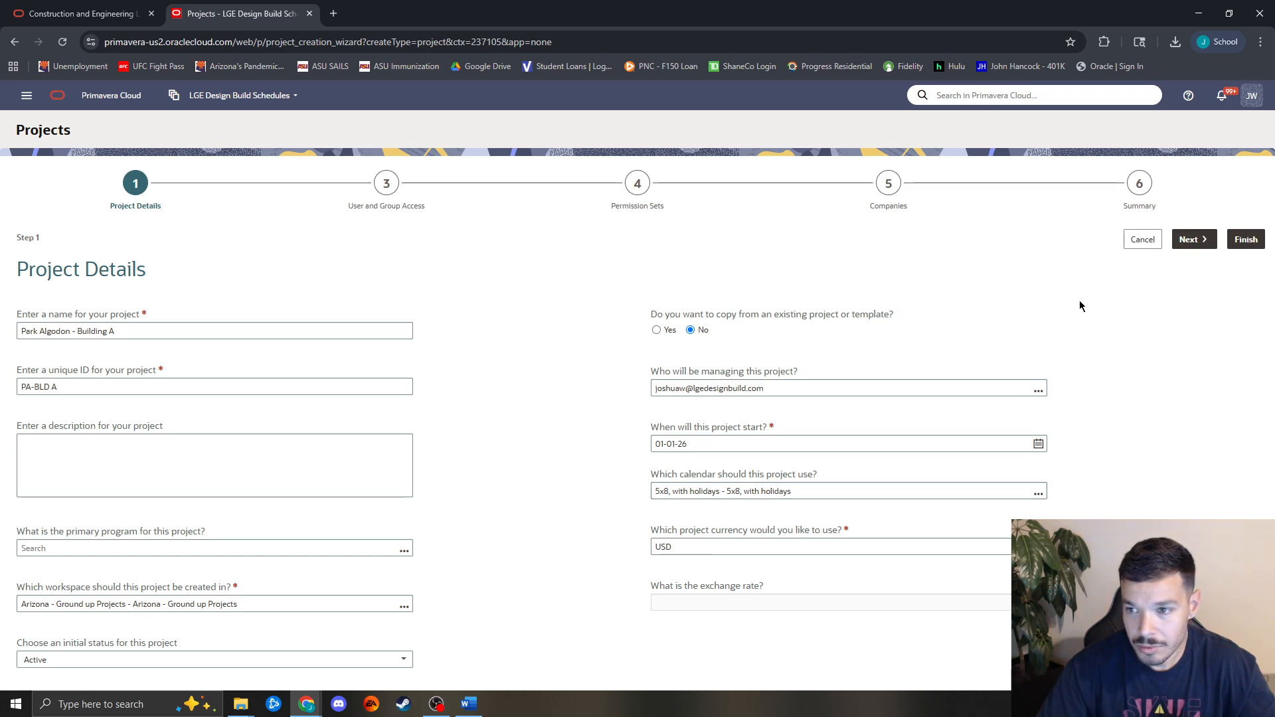
{"action": "left_click", "coordinate": [1208, 241]}
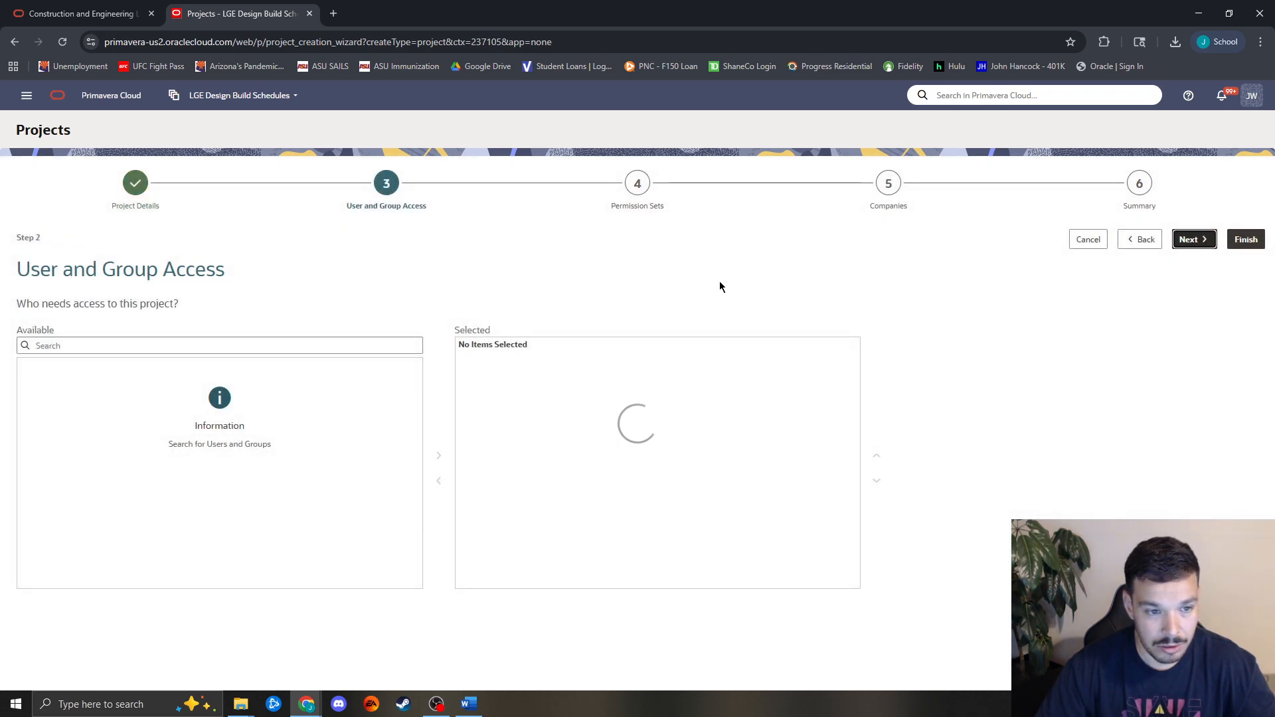
Find the LGE Corporation project manager and project engineer by name, grant both access to the project, and continue to Permission Sets.
{"action": "left_click", "coordinate": [190, 345]}
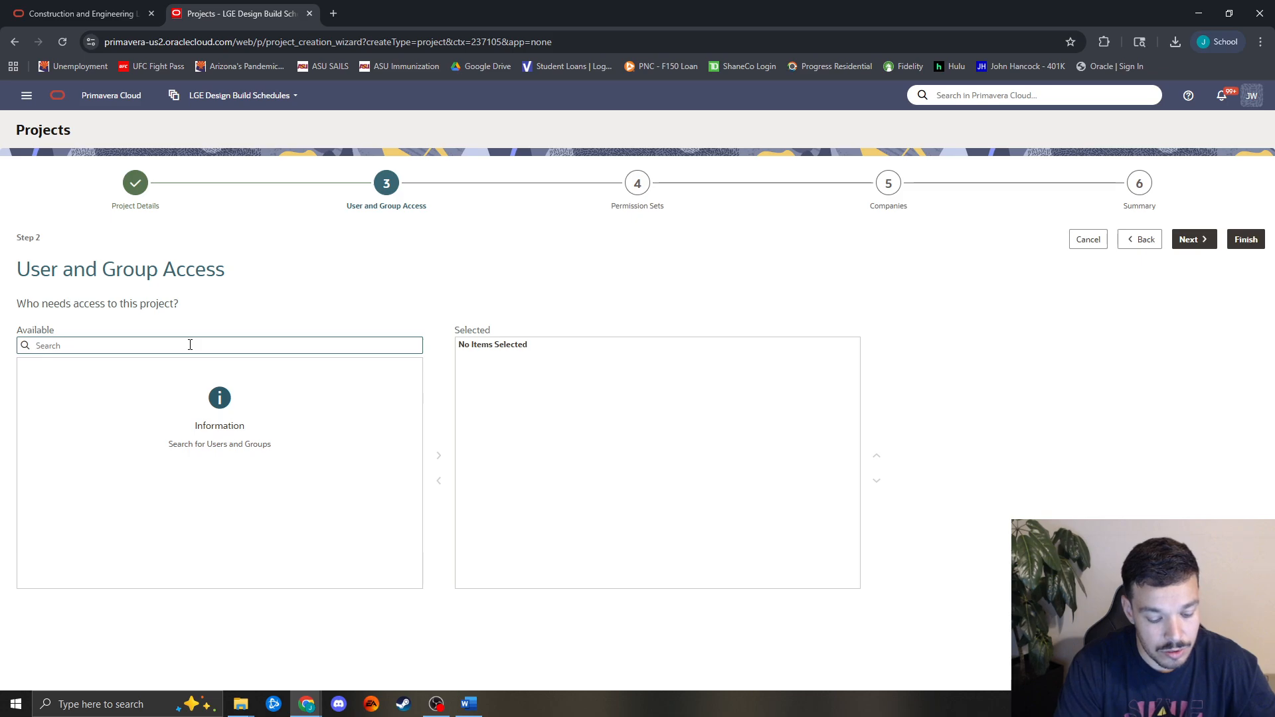
{"action": "type", "text": "matt"}
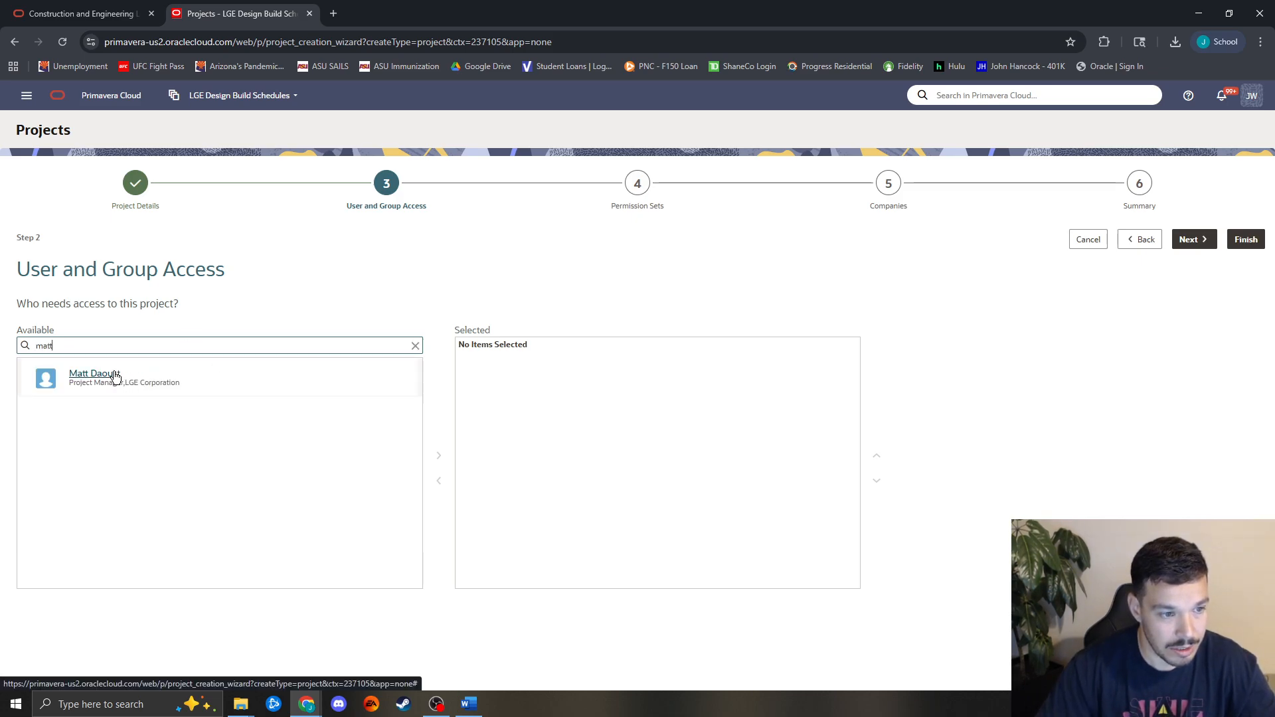
{"action": "double_click", "coordinate": [116, 378]}
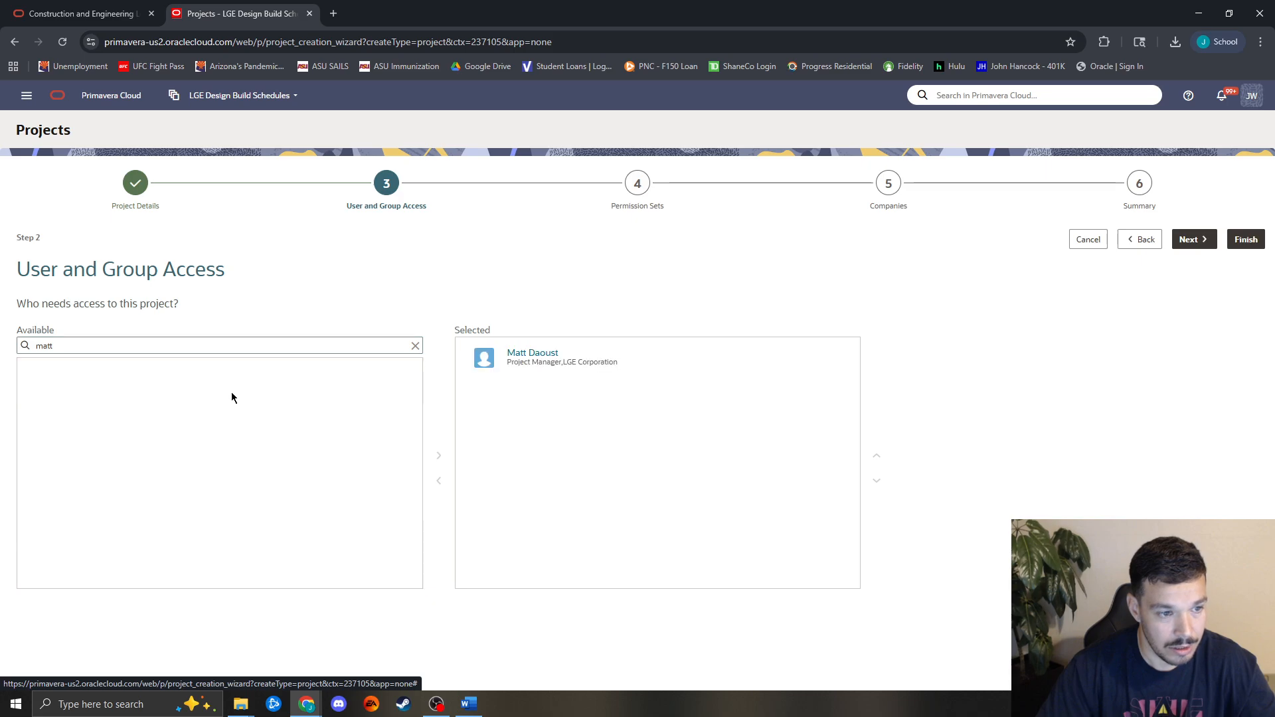
{"action": "left_click", "coordinate": [186, 345]}
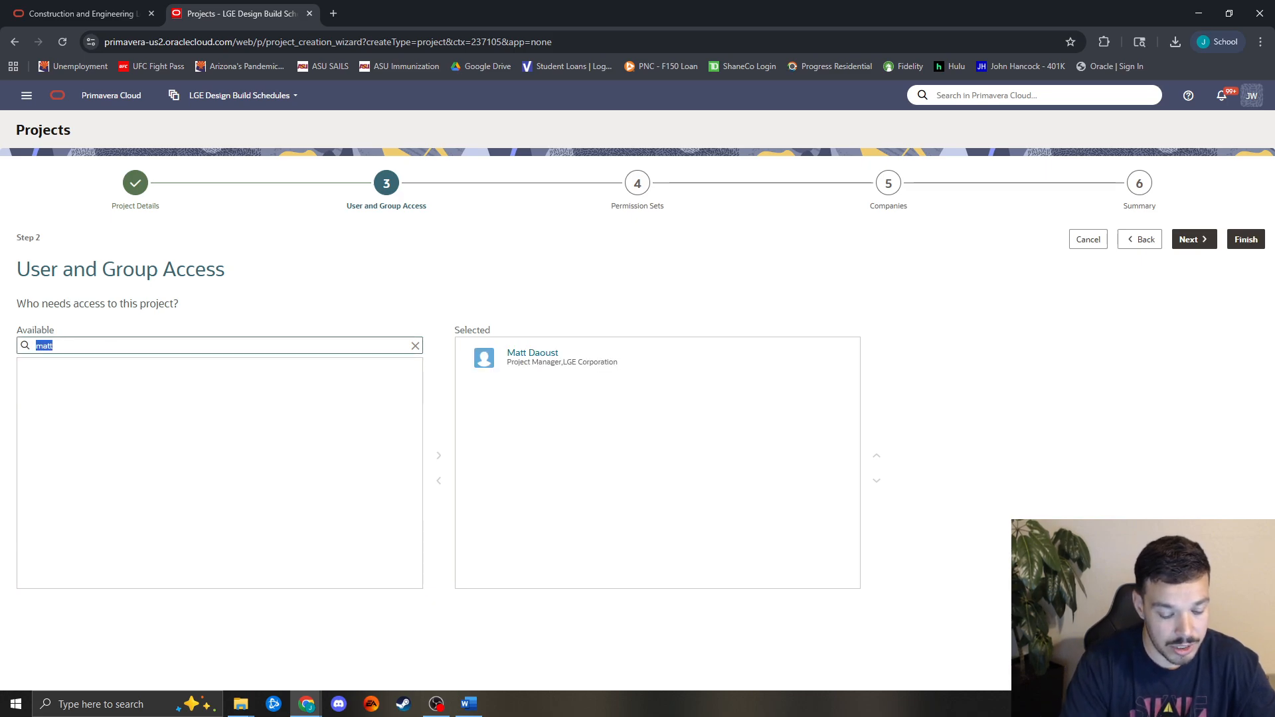
{"action": "type", "text": "jerem"}
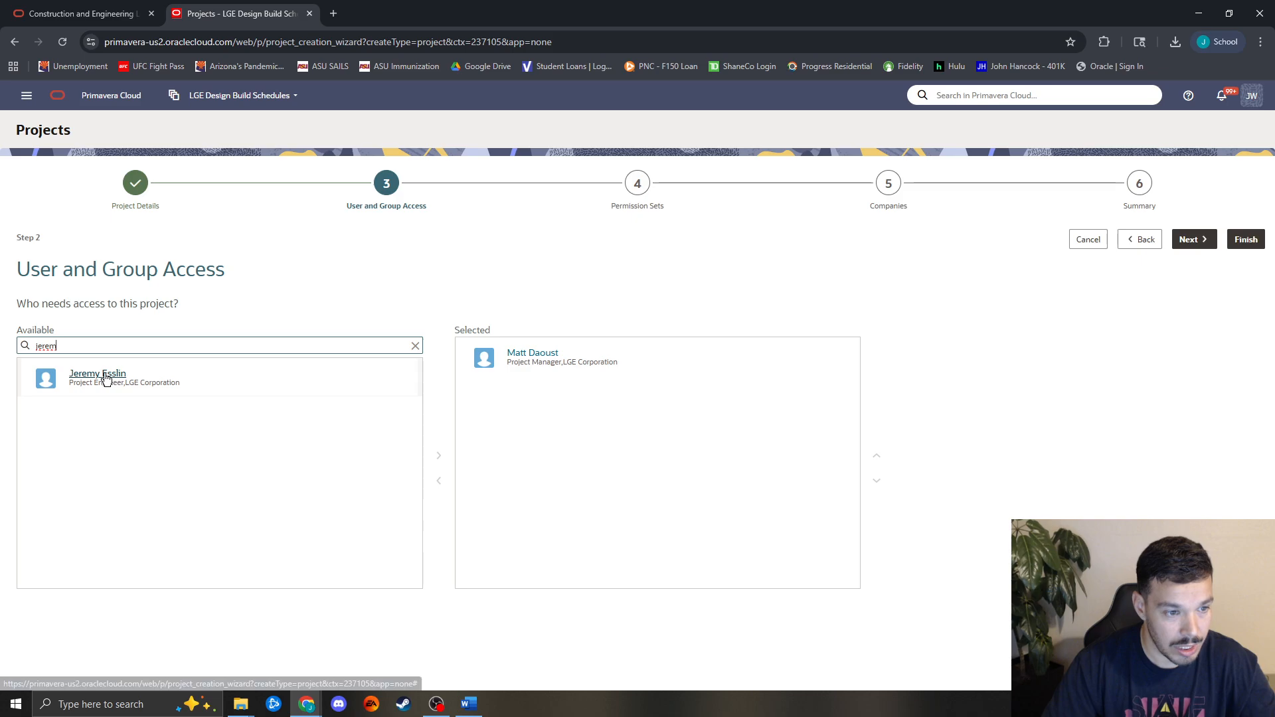
{"action": "double_click", "coordinate": [104, 376]}
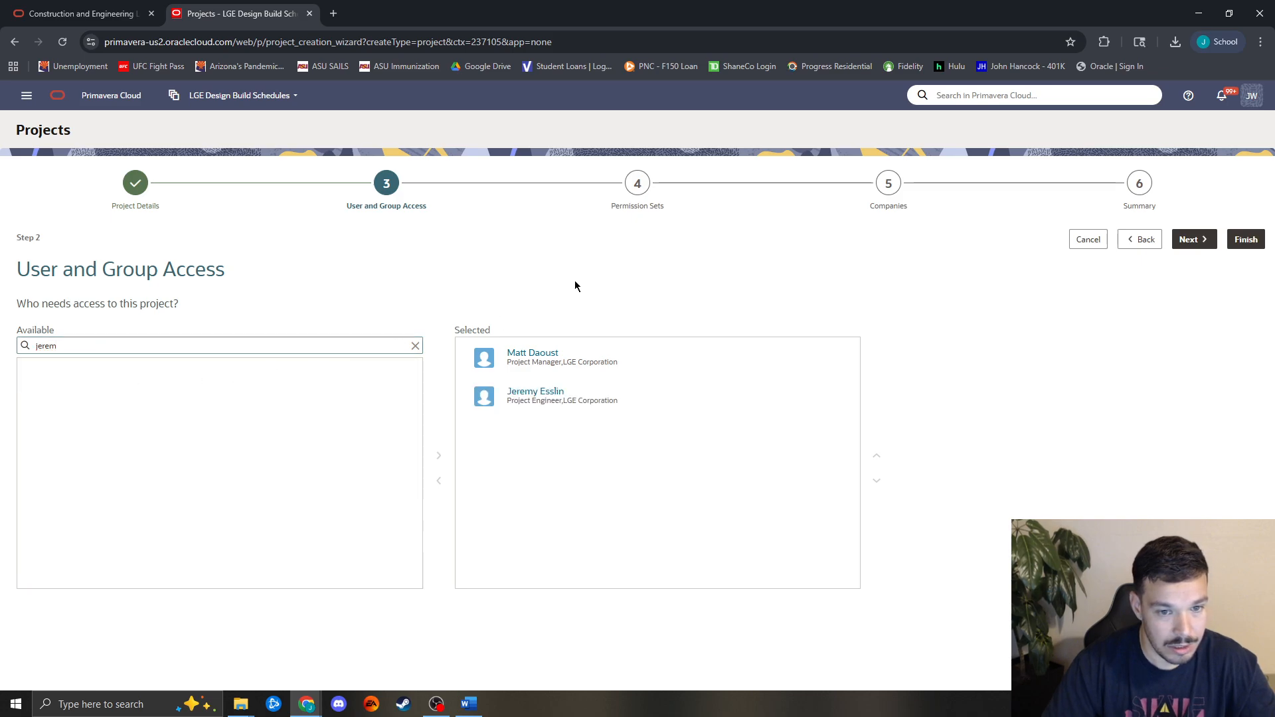
{"action": "left_click", "coordinate": [1192, 240]}
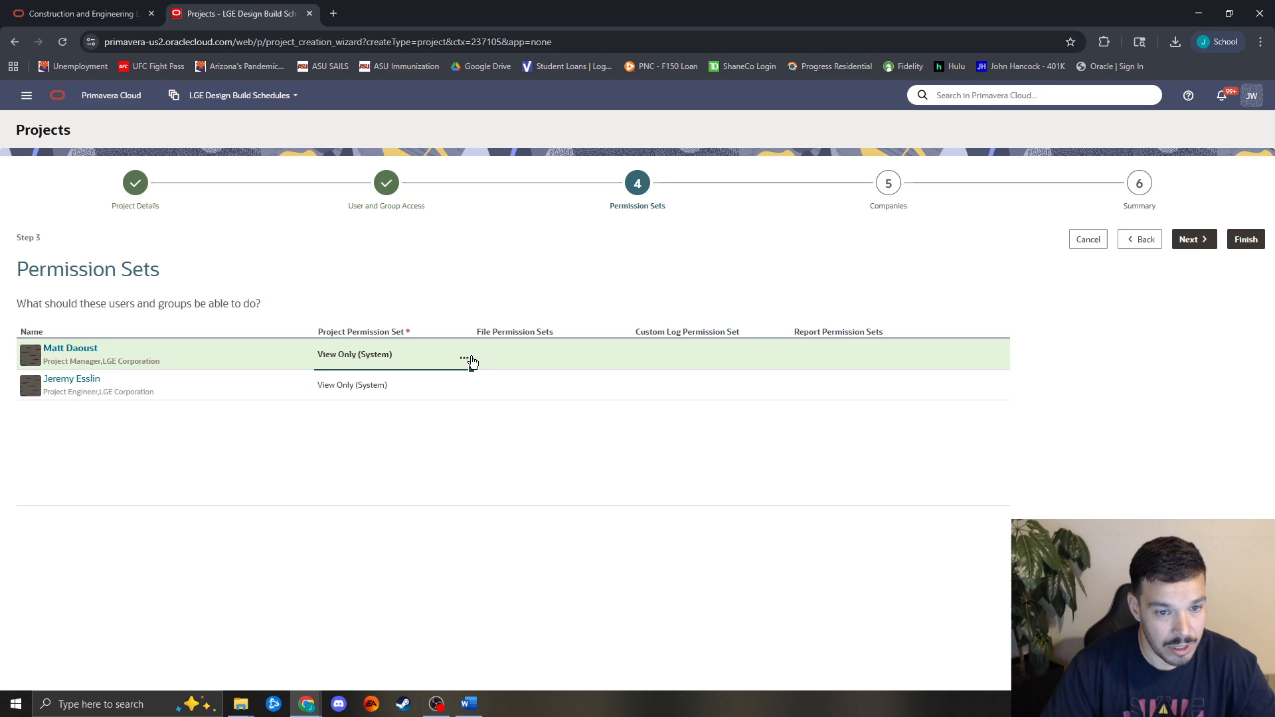
Assign the Administrator (System) project permission set to the LGE Corporation project manager.
{"action": "left_click", "coordinate": [467, 359]}
{"action": "left_click", "coordinate": [464, 358]}
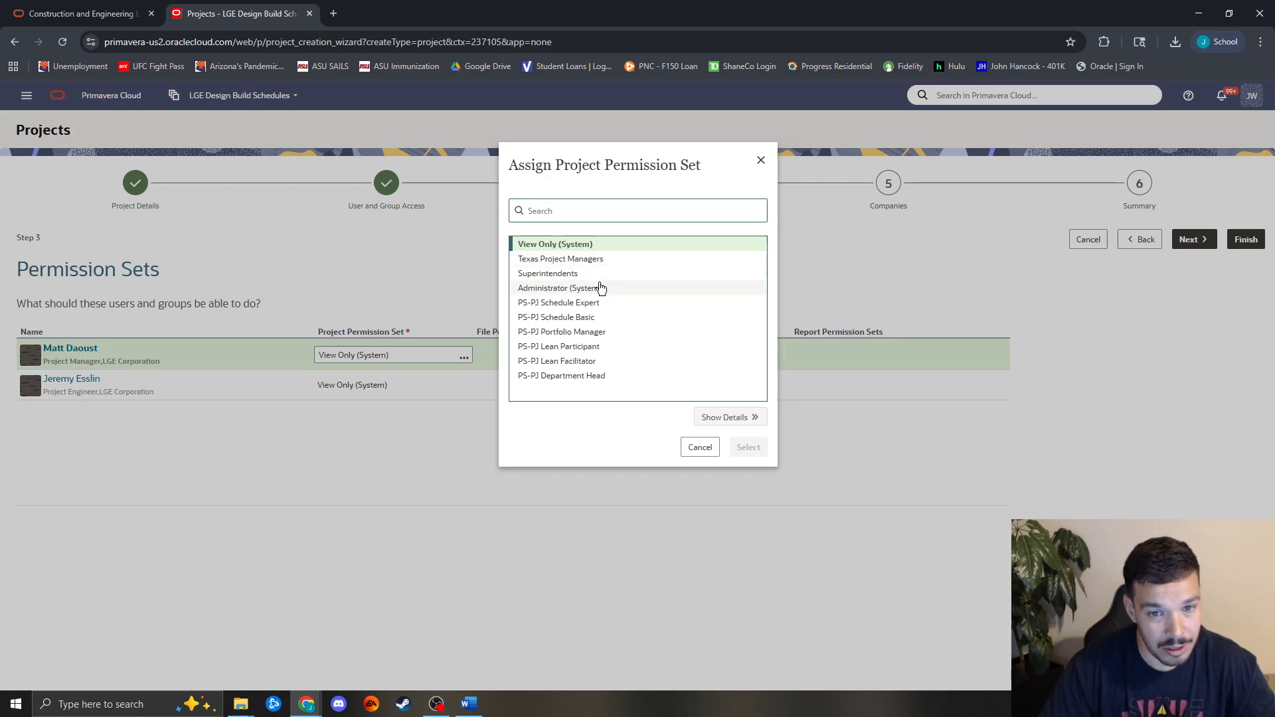
{"action": "left_click", "coordinate": [601, 288]}
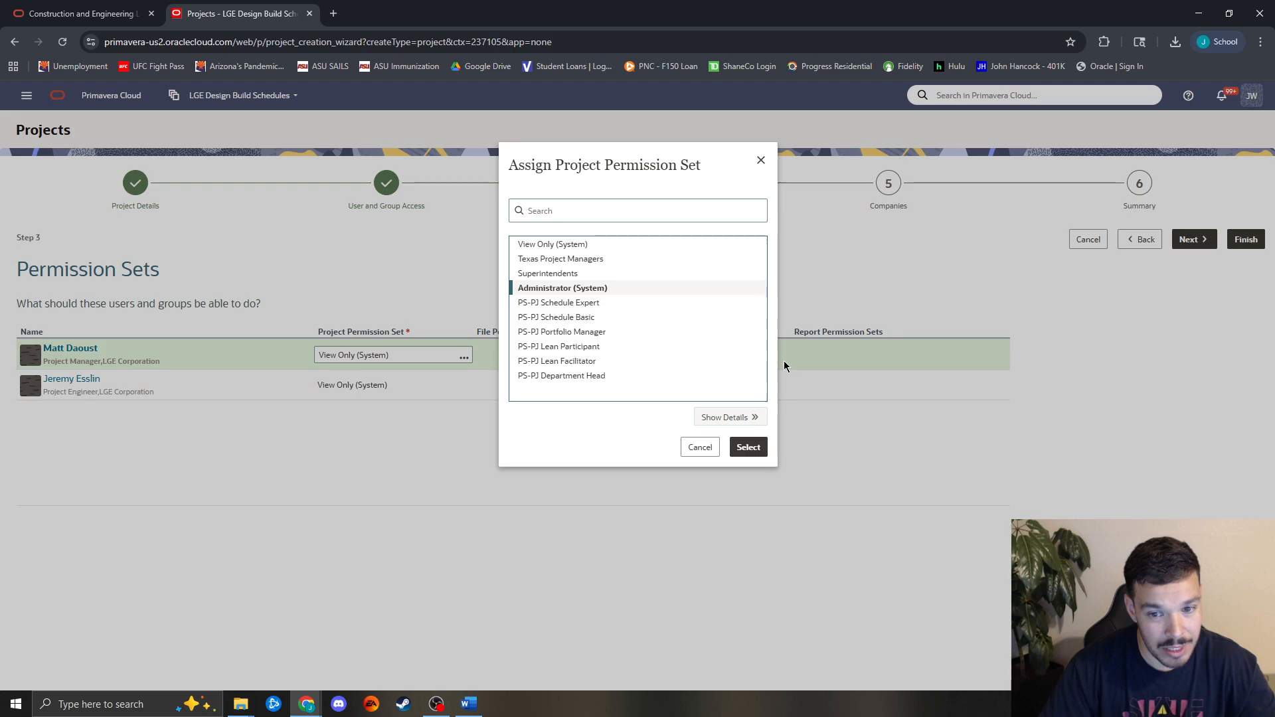
{"action": "left_click", "coordinate": [747, 447]}
Assign the Administrator (System) project permission set to the LGE Corporation project engineer.
{"action": "left_click", "coordinate": [352, 388]}
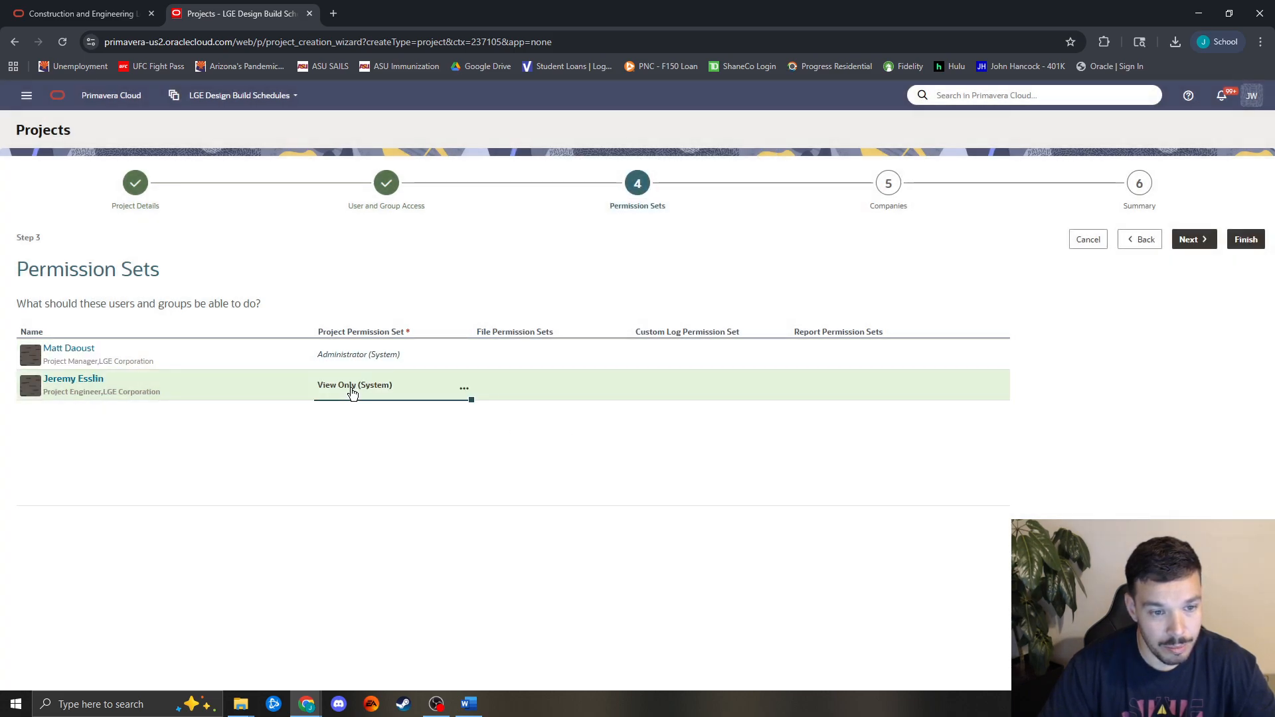
{"action": "left_click", "coordinate": [464, 388]}
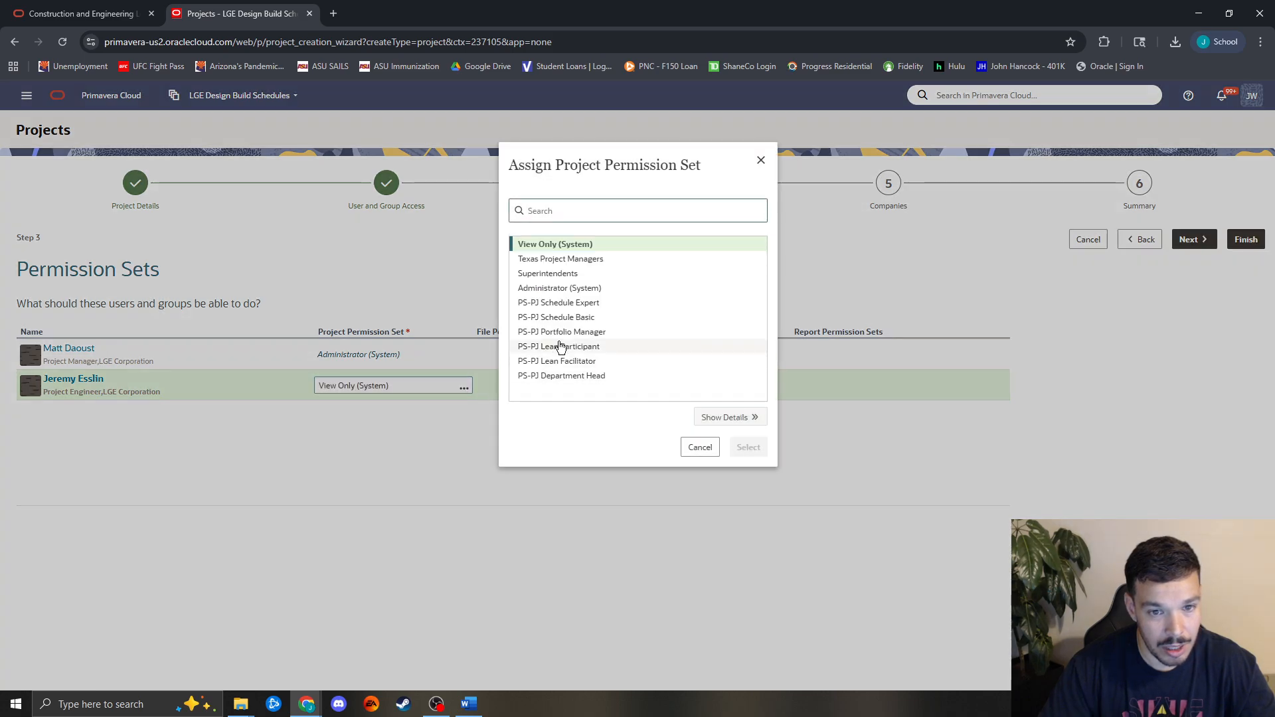
{"action": "left_click", "coordinate": [554, 291]}
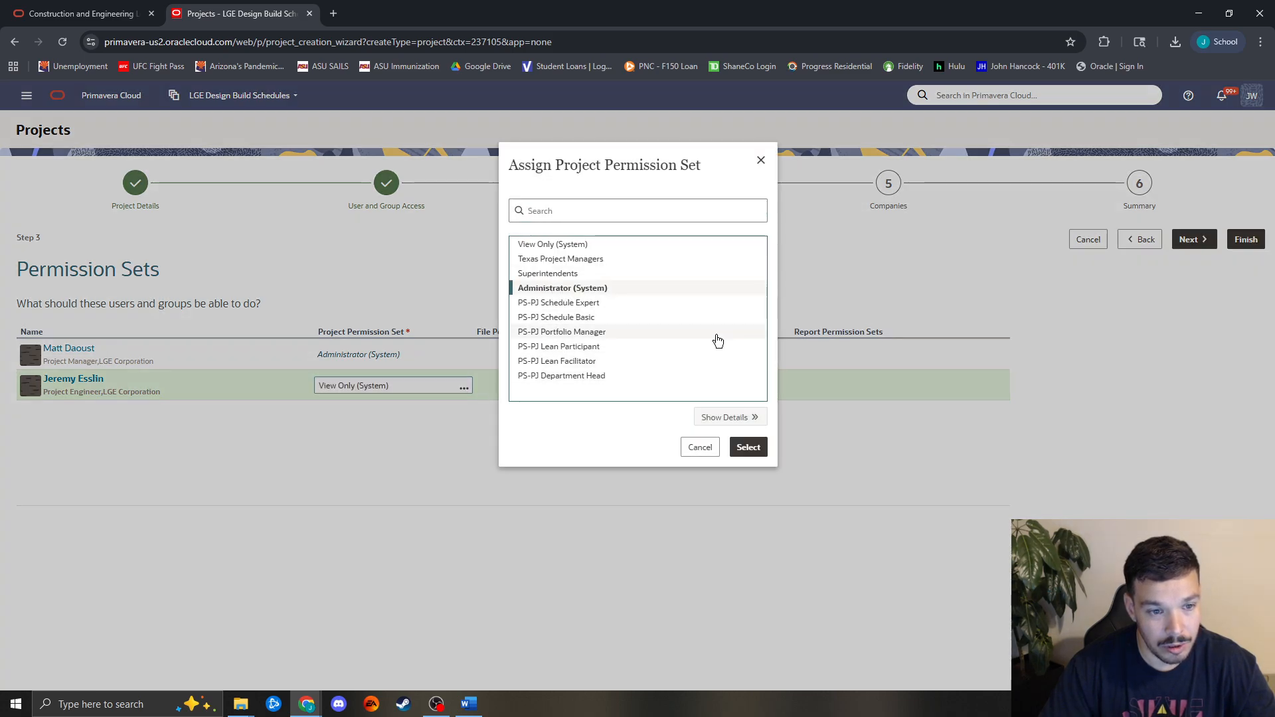
{"action": "left_click", "coordinate": [753, 449]}
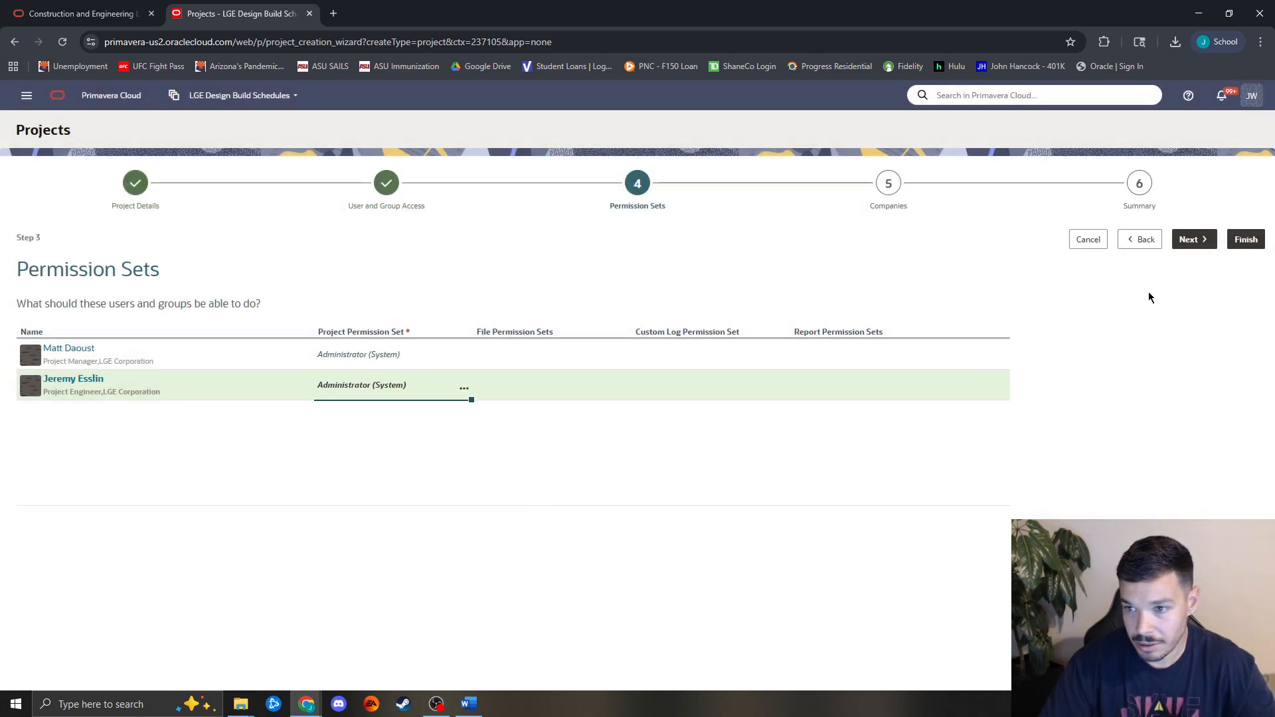
Continue past Companies without selecting any, and add the project from the Summary.
{"action": "left_click", "coordinate": [1196, 239]}
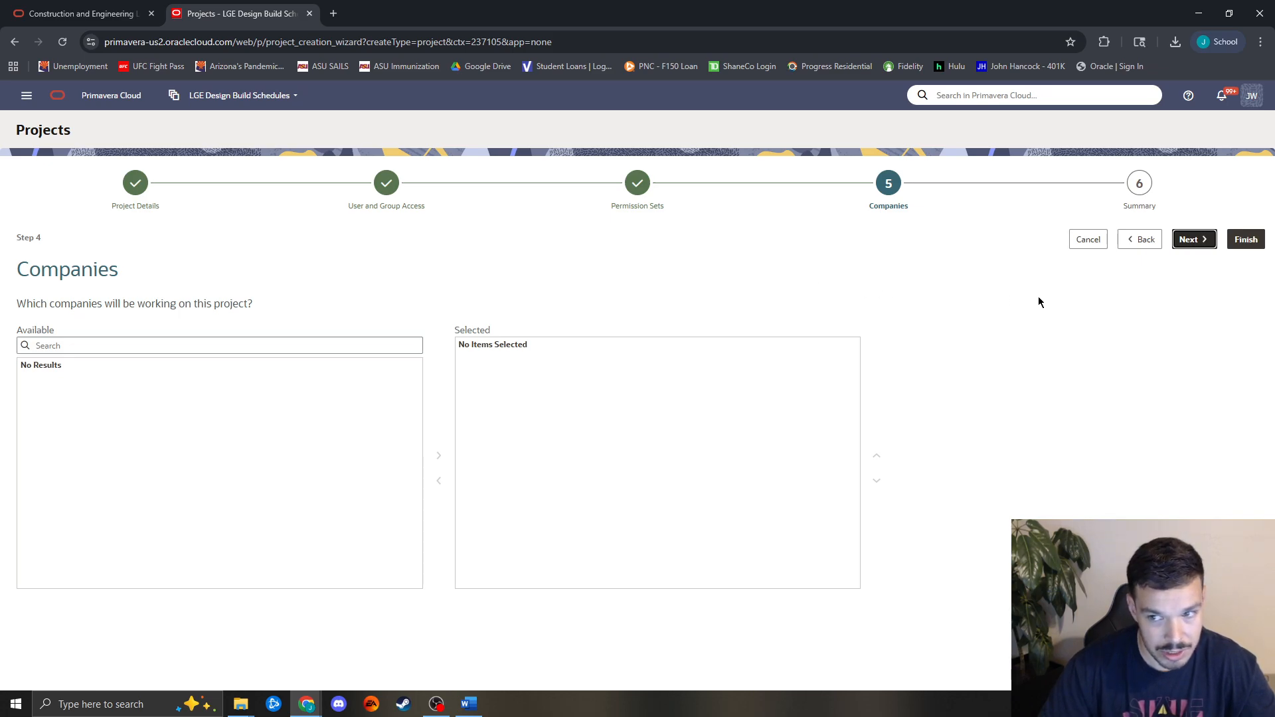
{"action": "left_click", "coordinate": [1194, 241]}
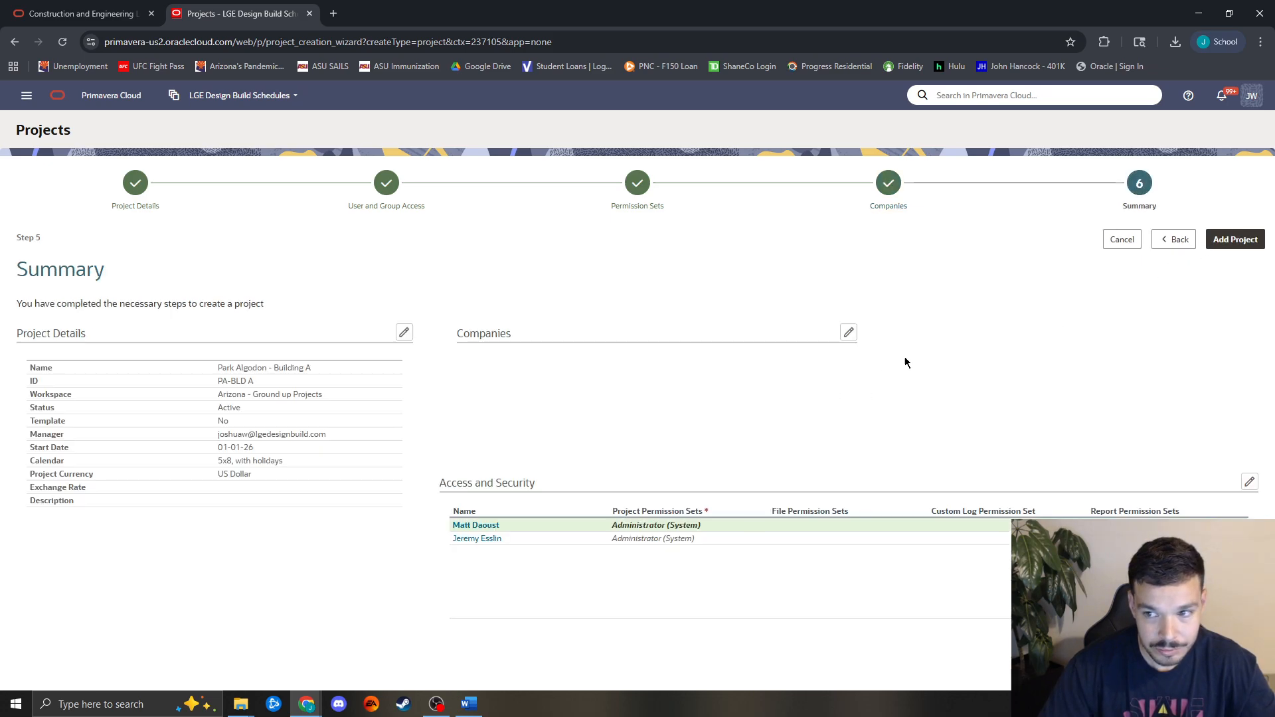
{"action": "left_click", "coordinate": [1247, 244]}
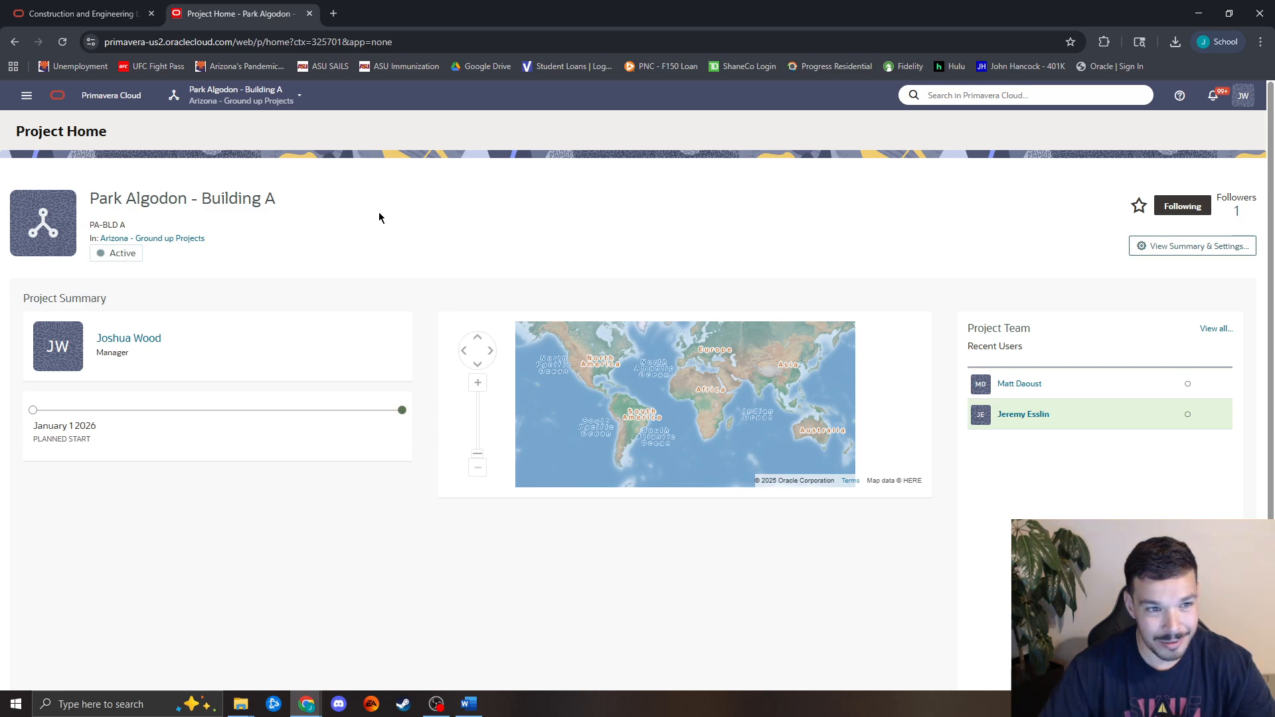
Open the project's Summary & Settings and review its Details, including the calendar, data date, location and schedule fields.
{"action": "left_click", "coordinate": [26, 96]}
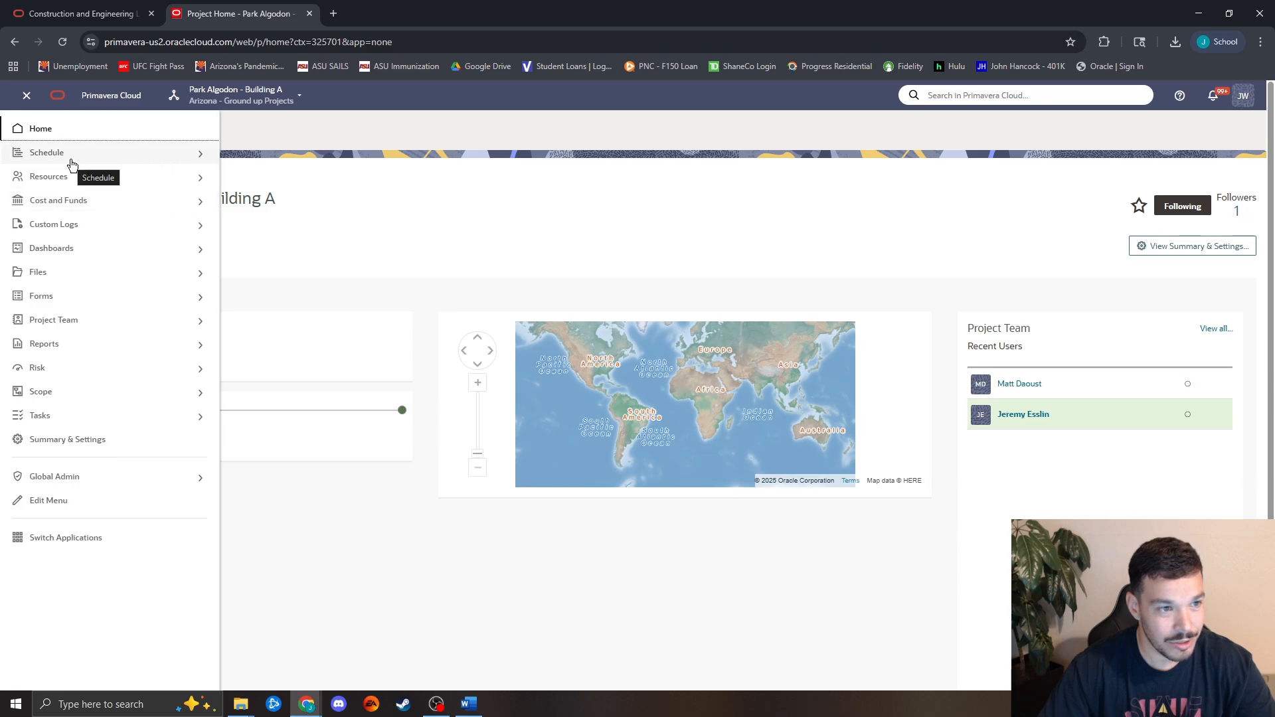
{"action": "left_click", "coordinate": [71, 154]}
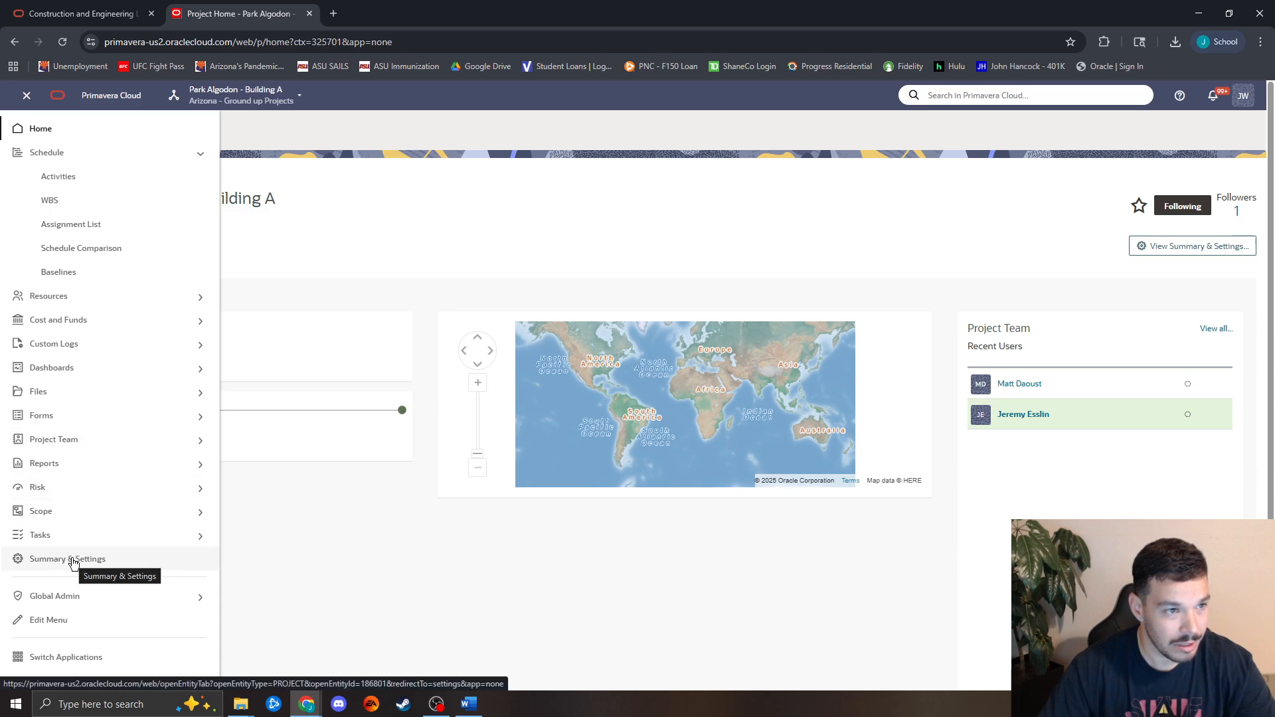
{"action": "left_click", "coordinate": [335, 283]}
{"action": "left_click", "coordinate": [27, 97]}
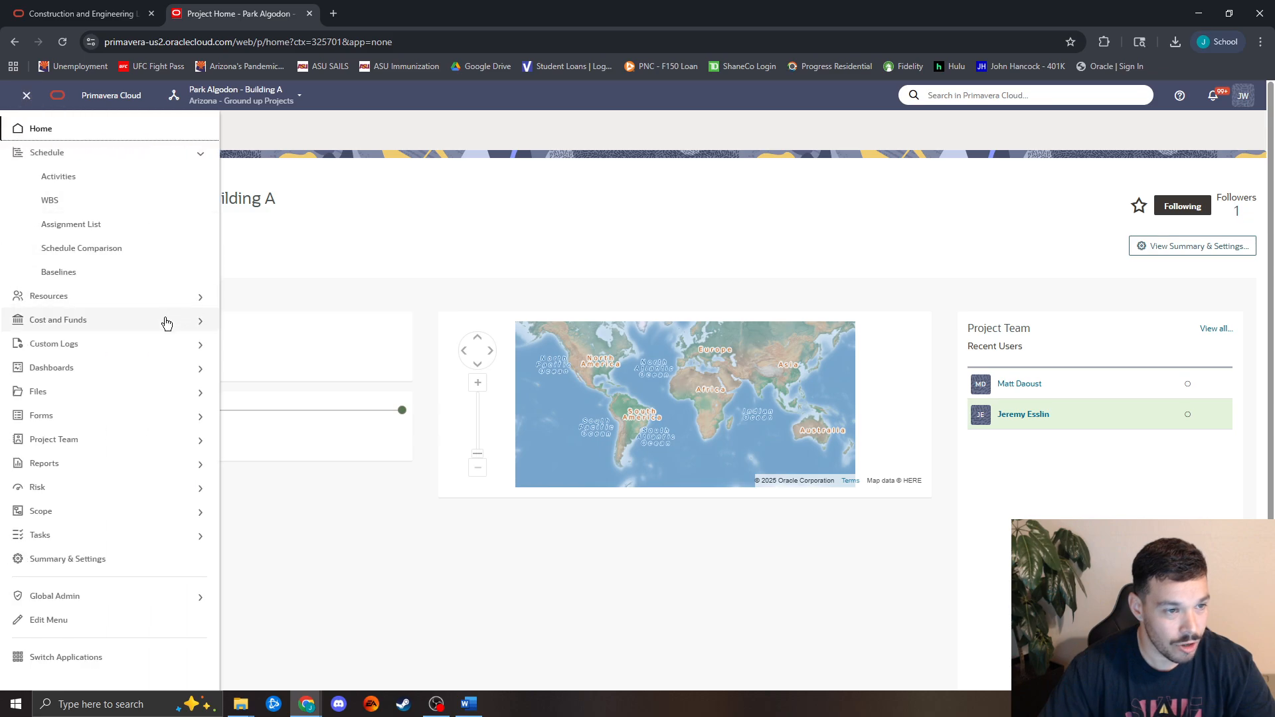
{"action": "left_click", "coordinate": [91, 559]}
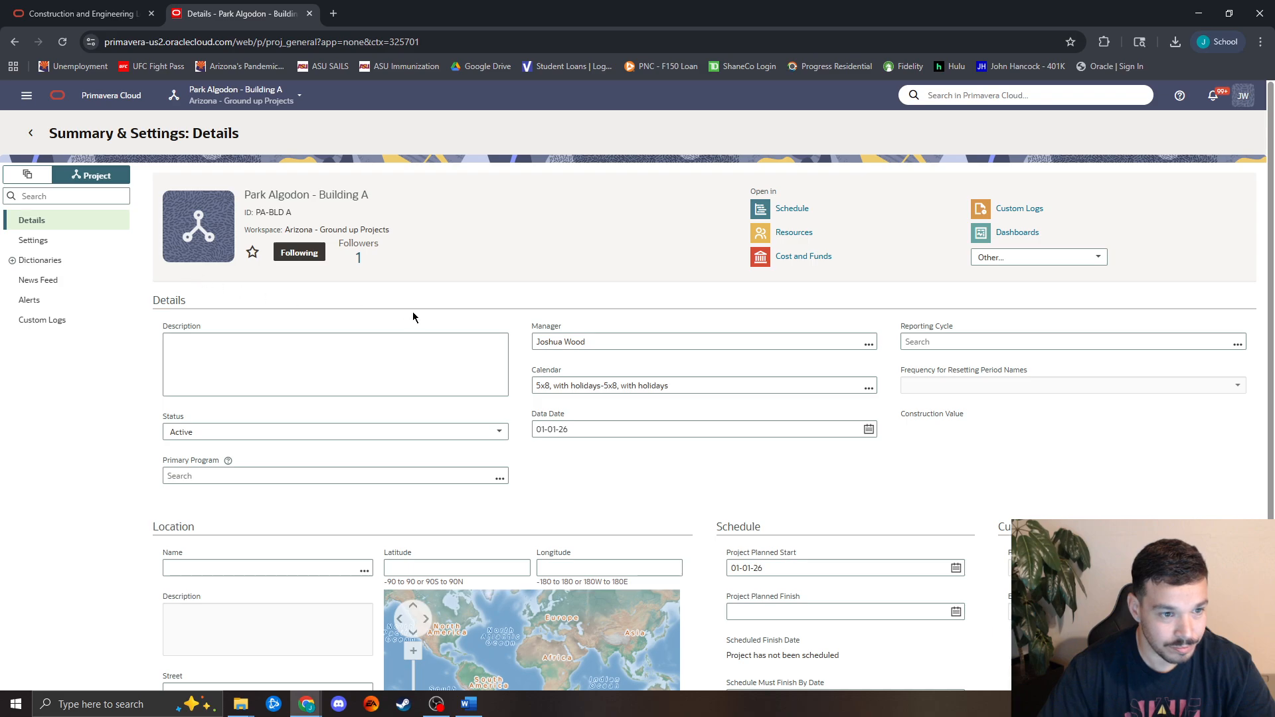
{"action": "scroll", "coordinate": [111, 365], "scroll_direction": "down", "scroll_amount": 2}
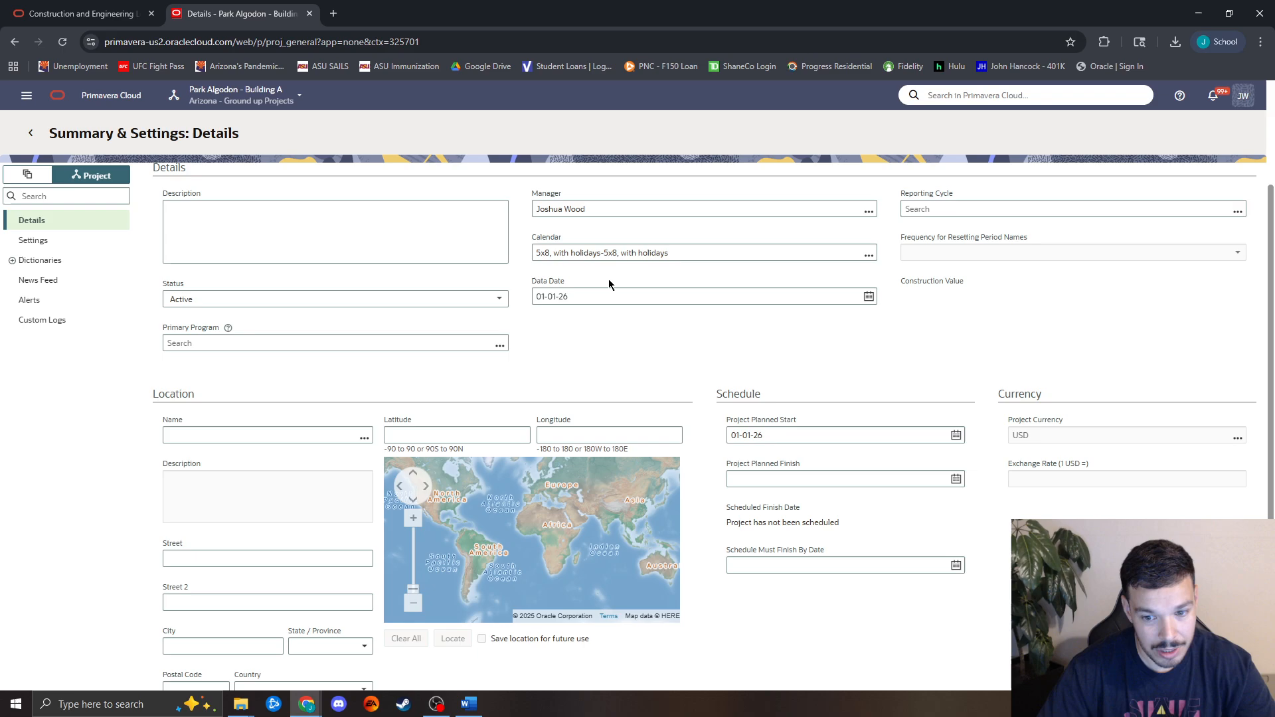
{"action": "scroll", "coordinate": [908, 500], "scroll_direction": "down", "scroll_amount": 1}
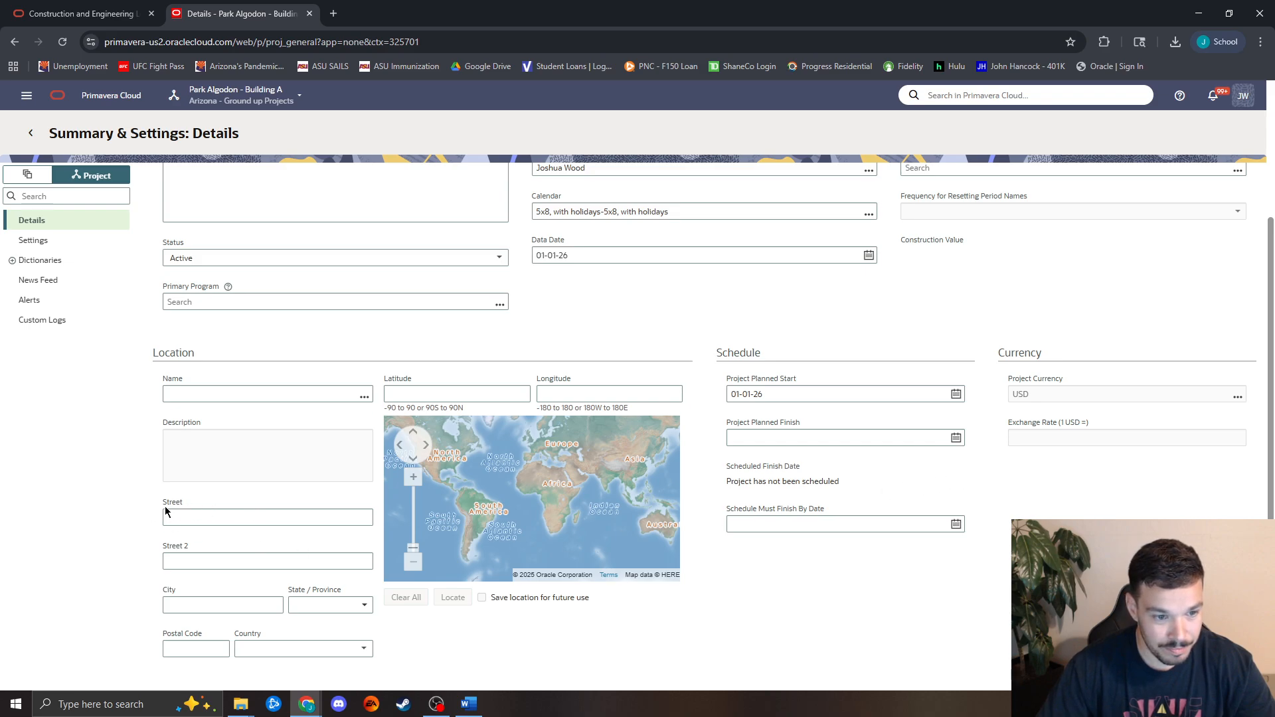
{"action": "left_click", "coordinate": [242, 401]}
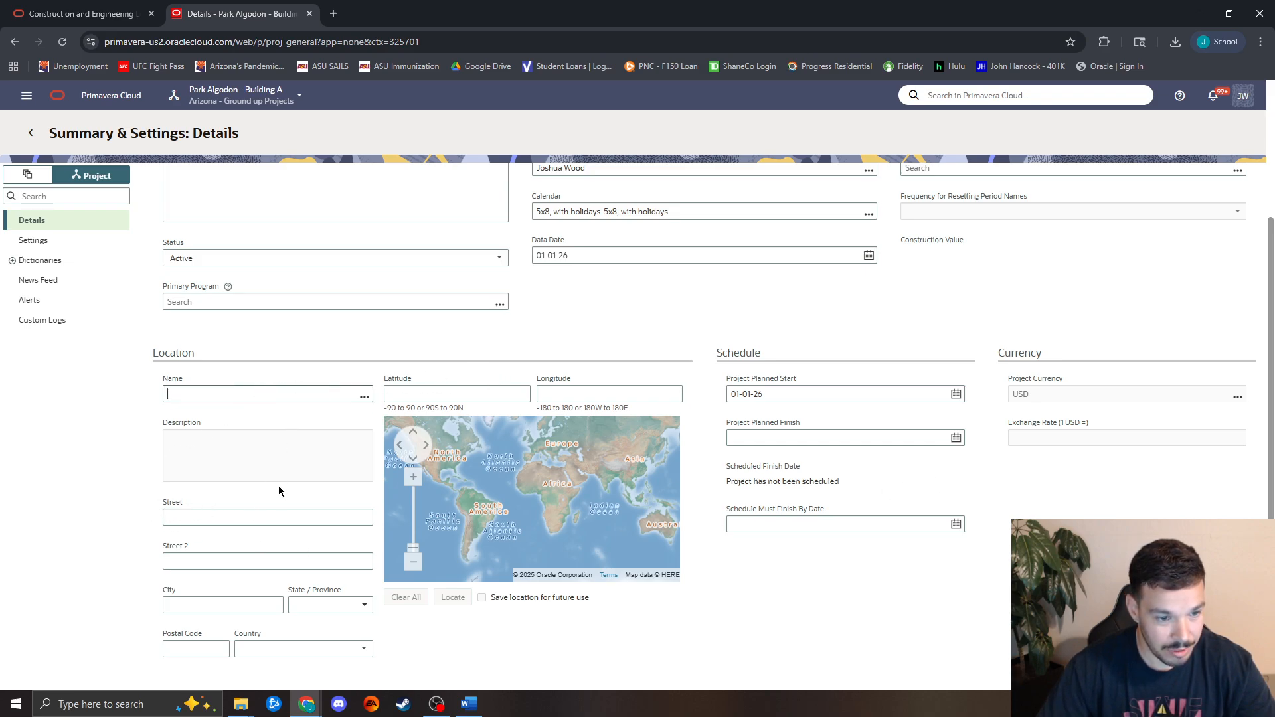
{"action": "left_click", "coordinate": [259, 518]}
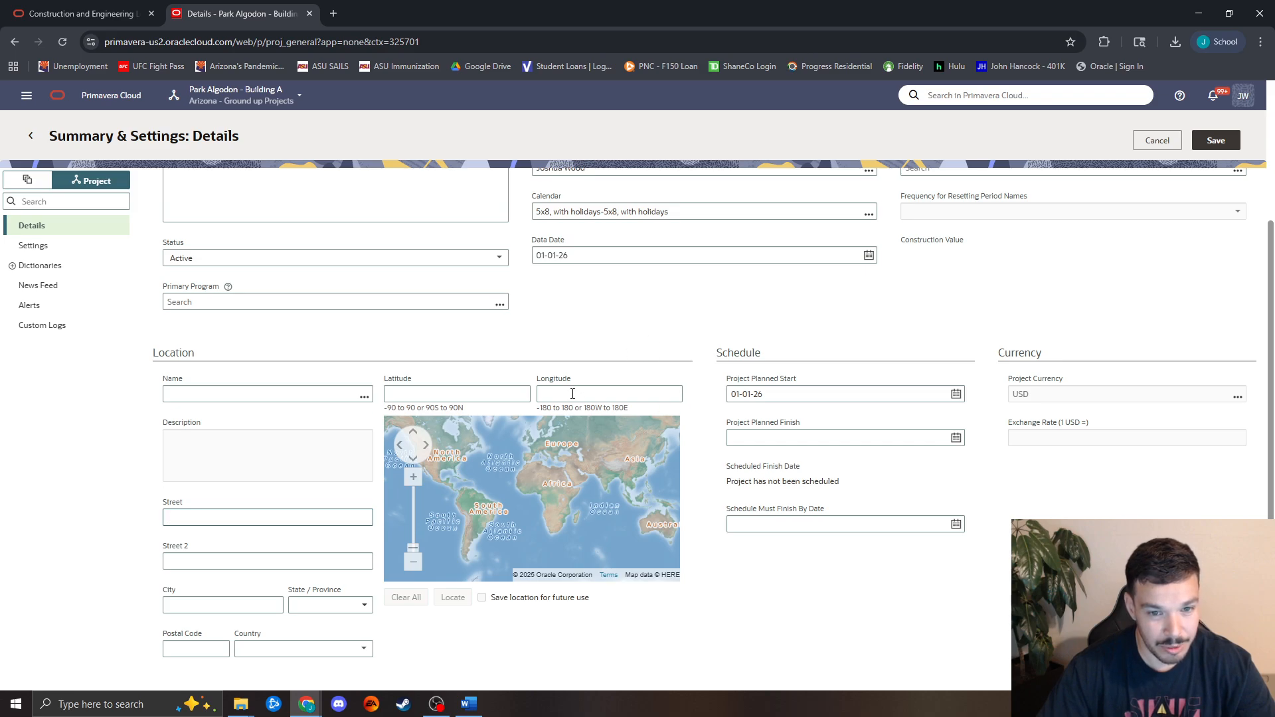
{"action": "scroll", "coordinate": [549, 465], "scroll_direction": "up", "scroll_amount": 3}
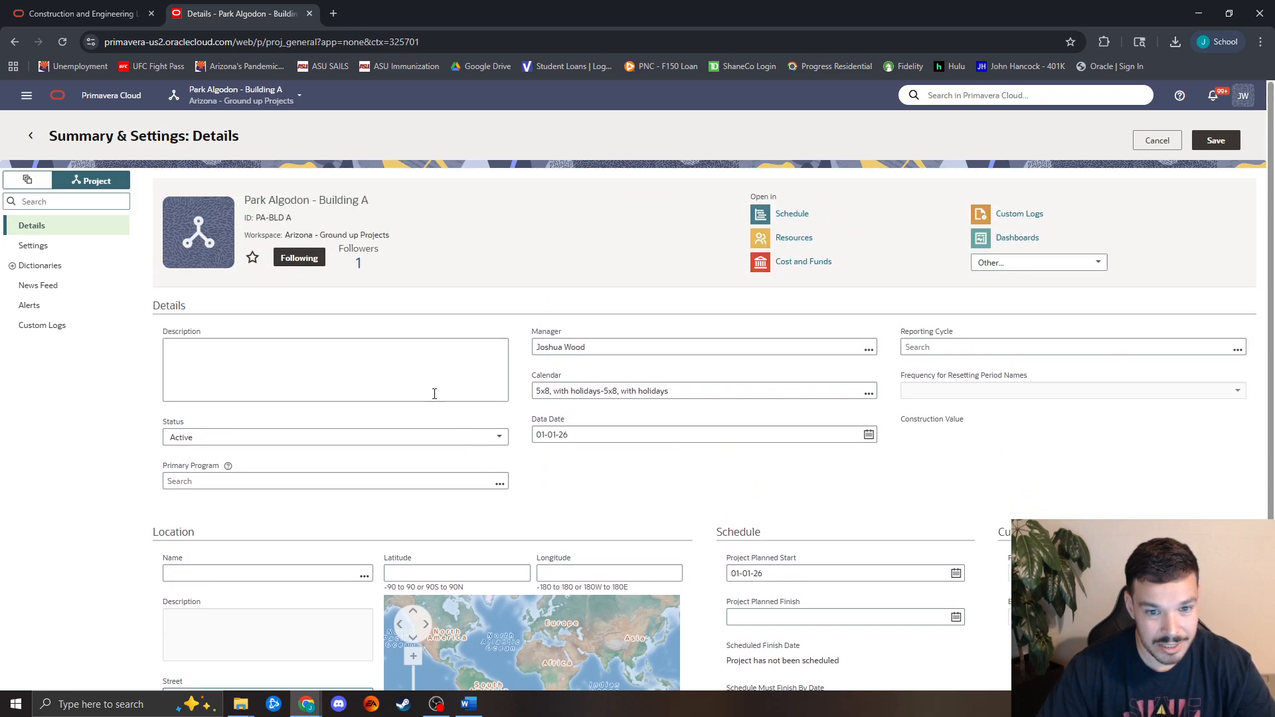
Go to the project's Settings without saving the Details page, and enable Increment Activity ID based on selected activity.
{"action": "left_click", "coordinate": [39, 245]}
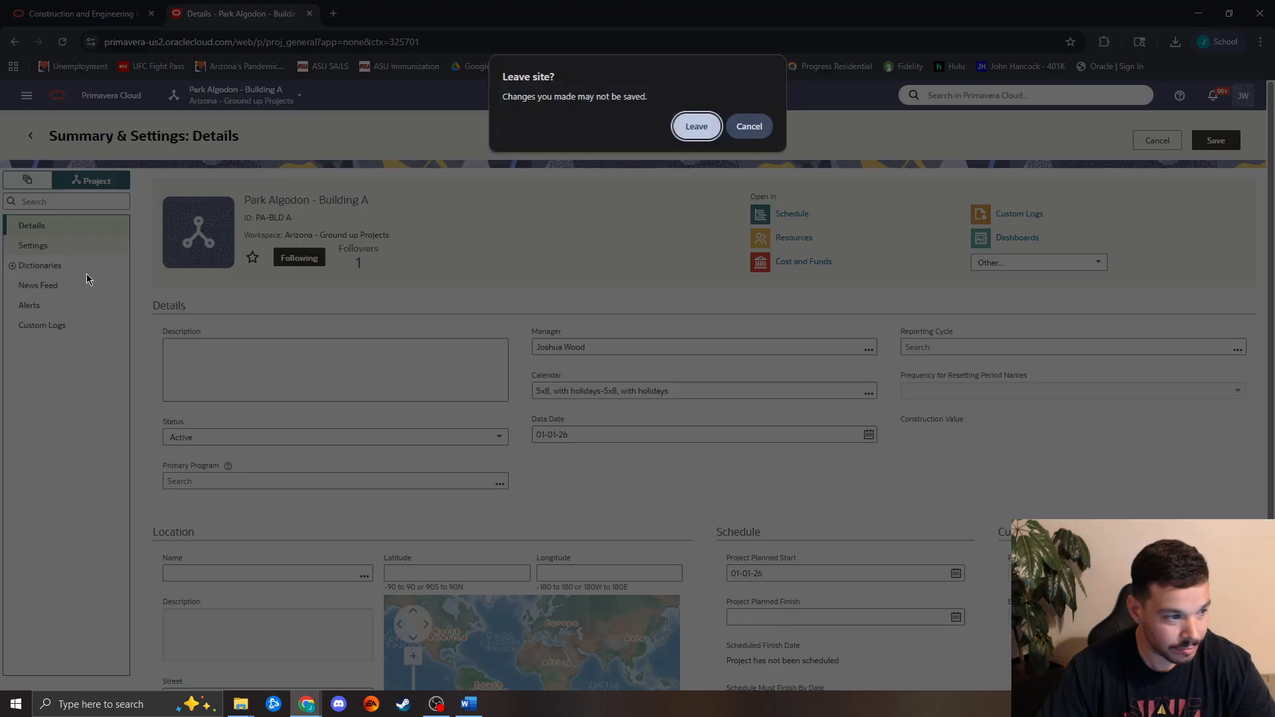
{"action": "left_click", "coordinate": [696, 127]}
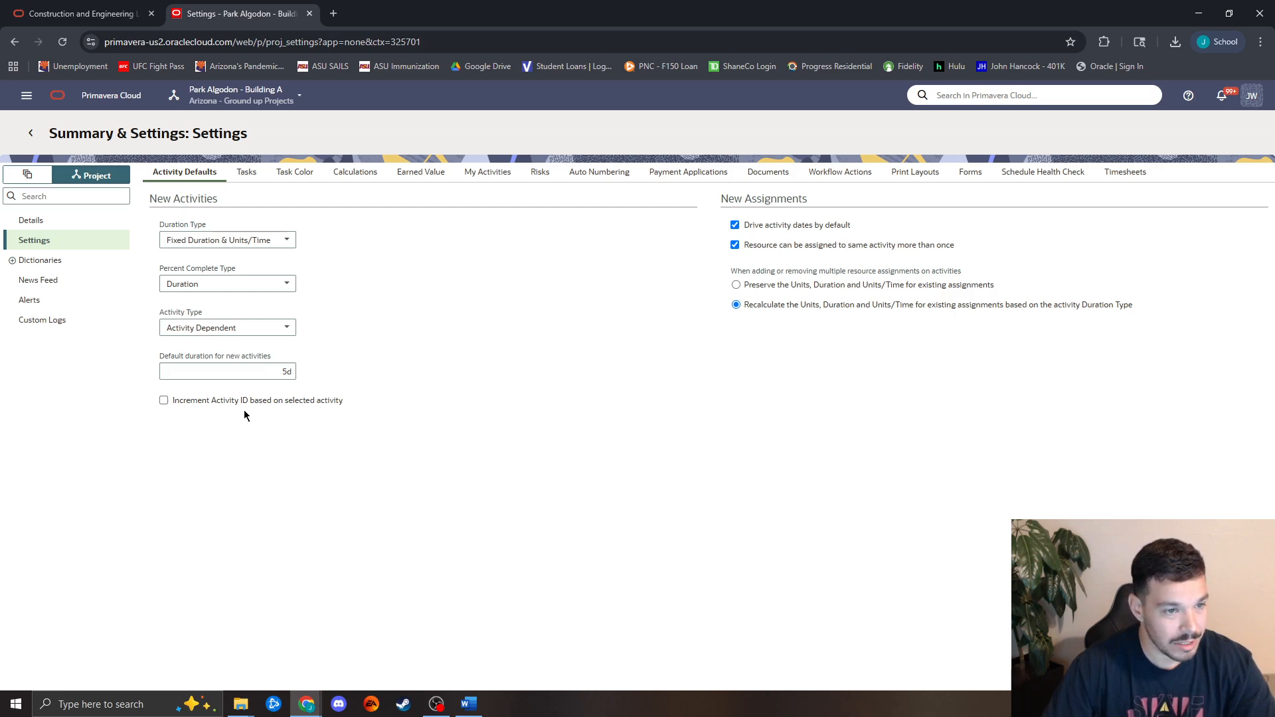
{"action": "left_click", "coordinate": [164, 400]}
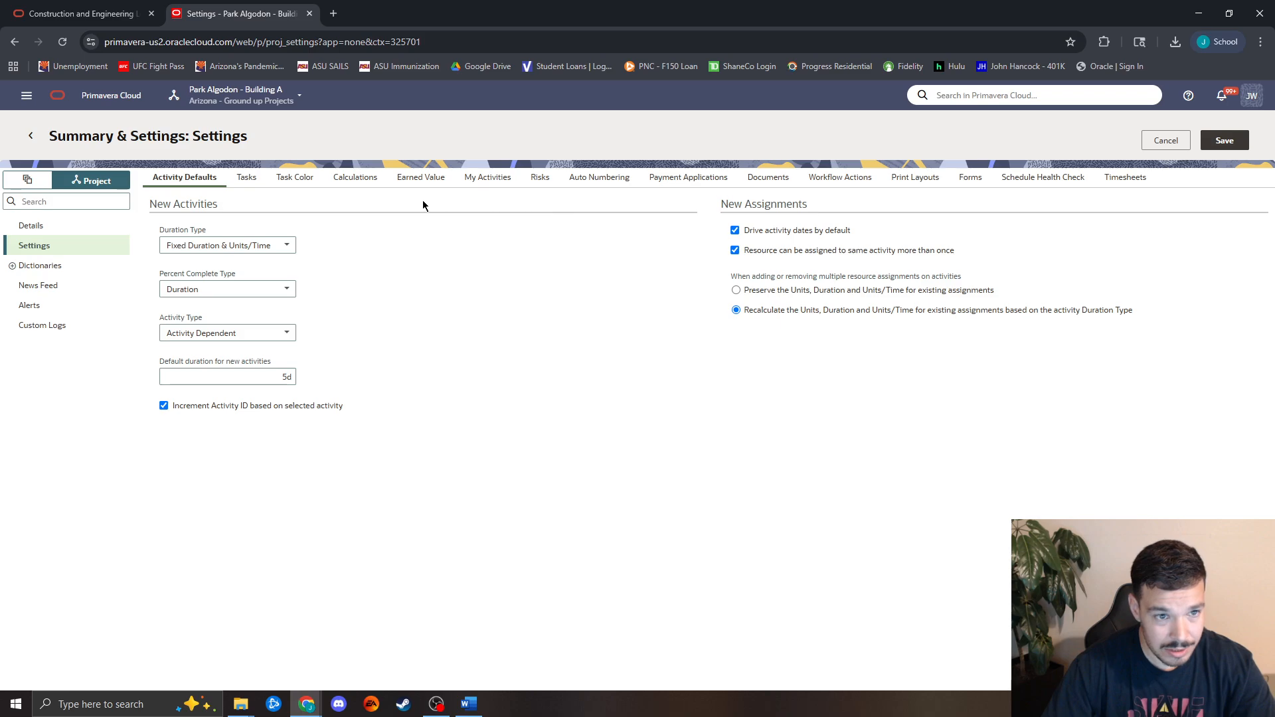
{"action": "left_click", "coordinate": [247, 179]}
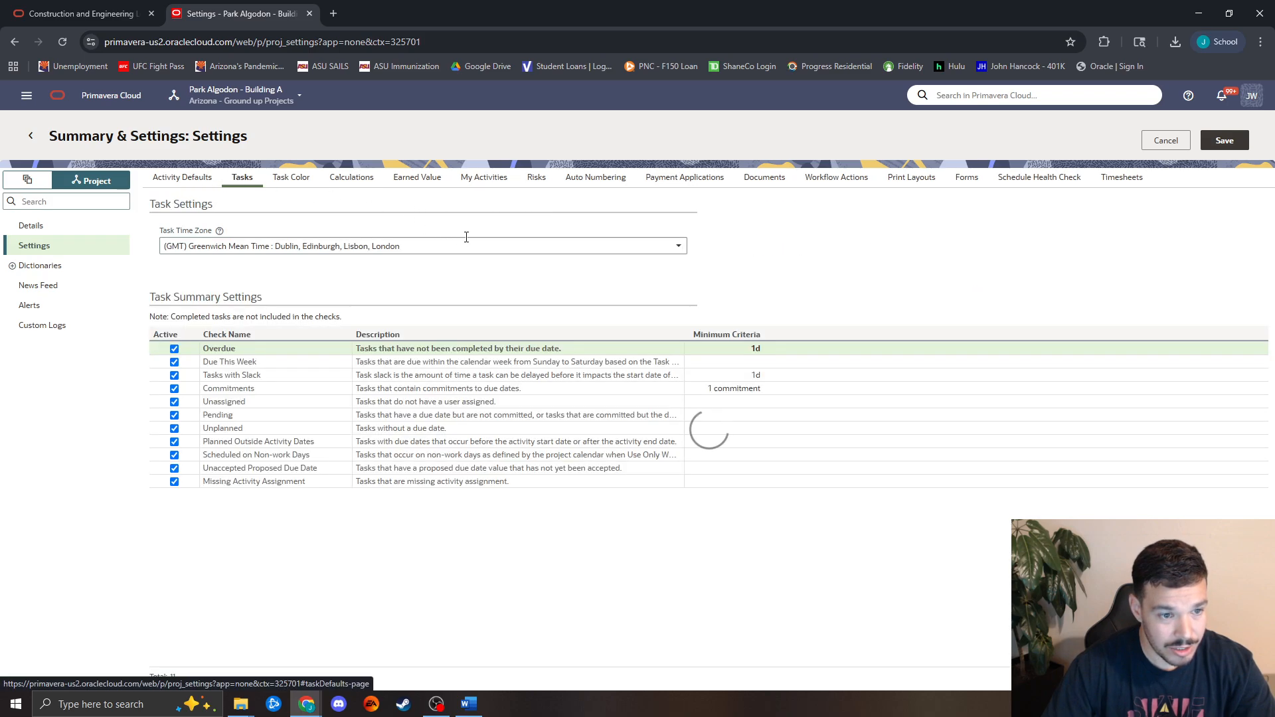
{"action": "left_click", "coordinate": [480, 178]}
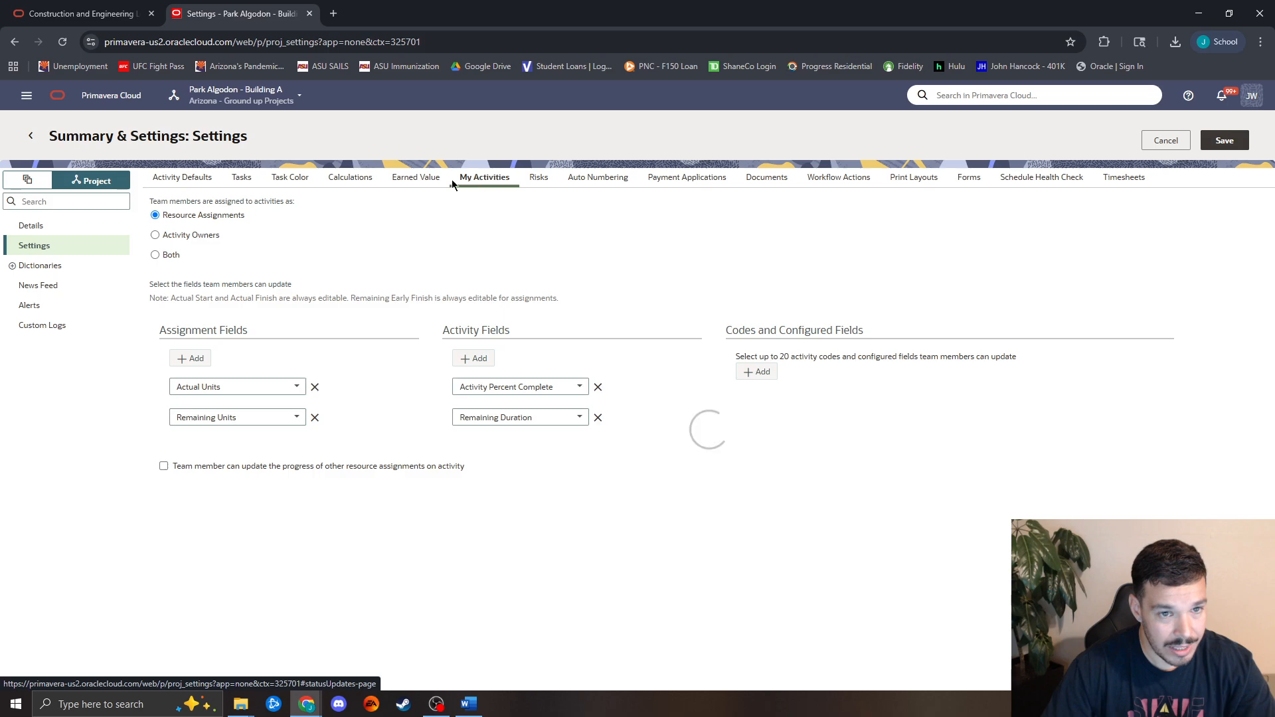
{"action": "left_click", "coordinate": [416, 179]}
{"action": "left_click", "coordinate": [342, 180]}
{"action": "left_click", "coordinate": [287, 179]}
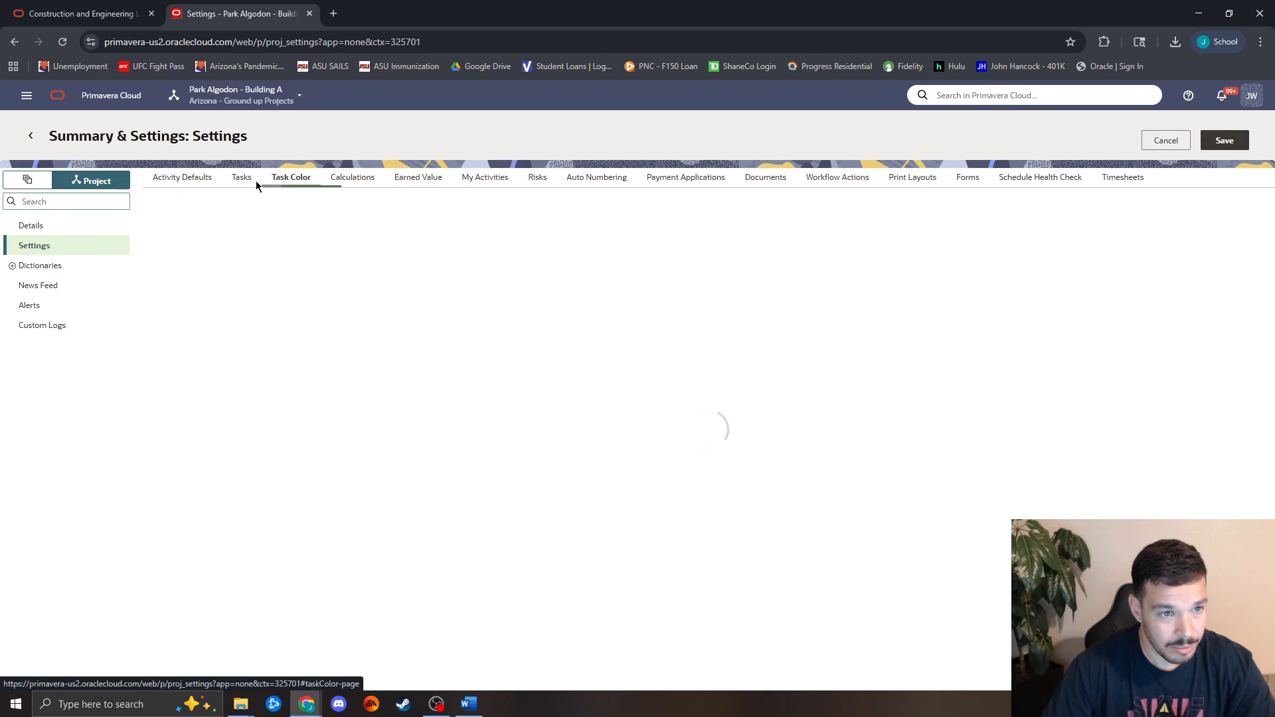
{"action": "left_click", "coordinate": [244, 180]}
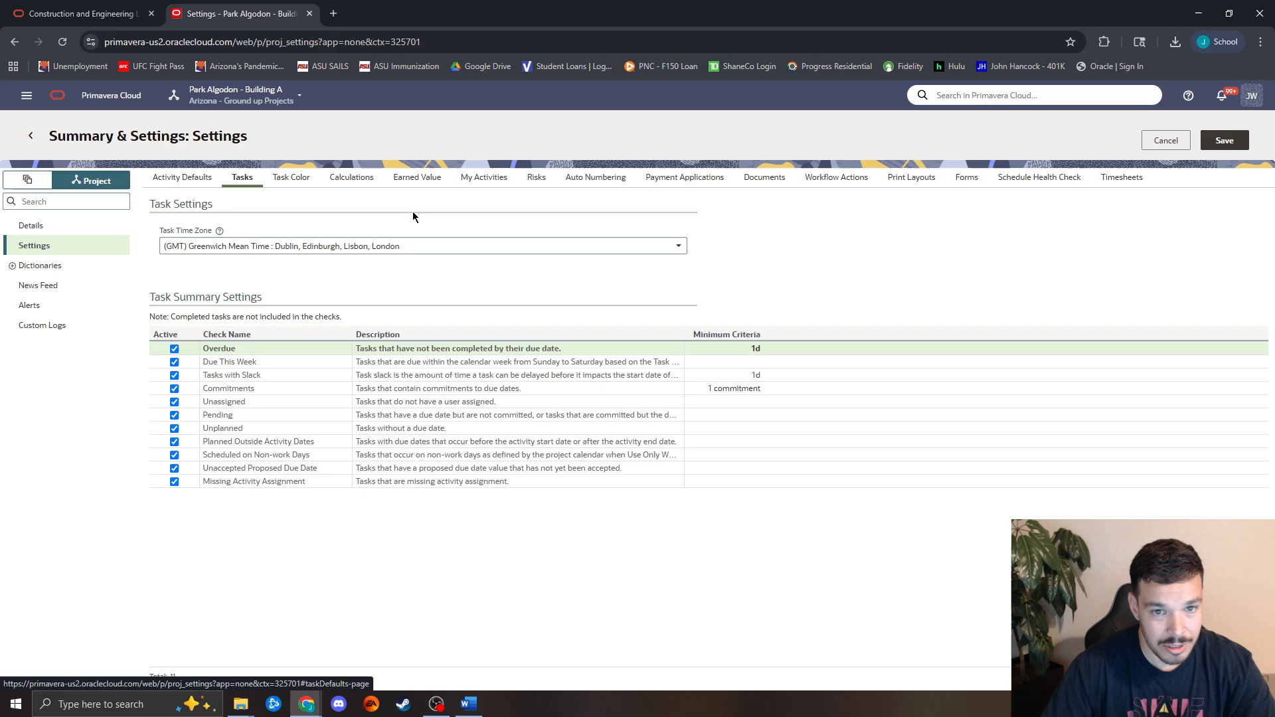
In Auto Numbering, set the Activity starting number to 1 and its increment to 1, and save the project settings.
{"action": "left_click", "coordinate": [598, 178]}
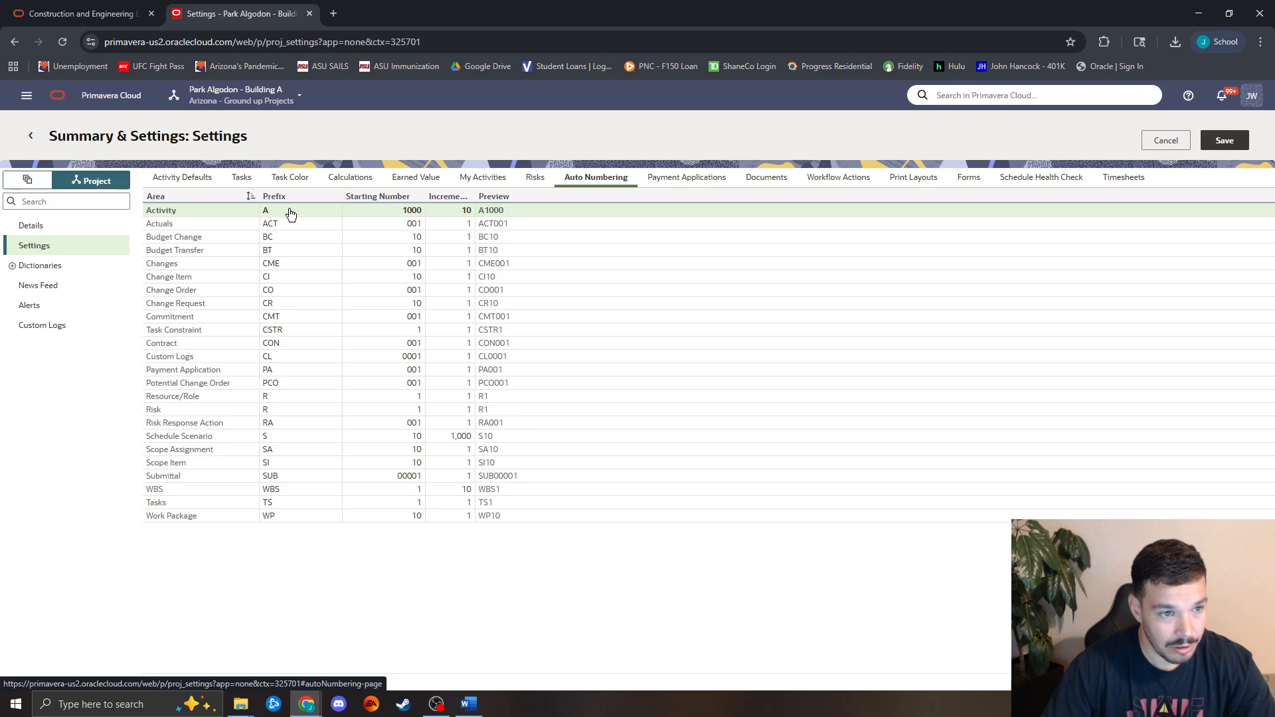
{"action": "left_click", "coordinate": [398, 211]}
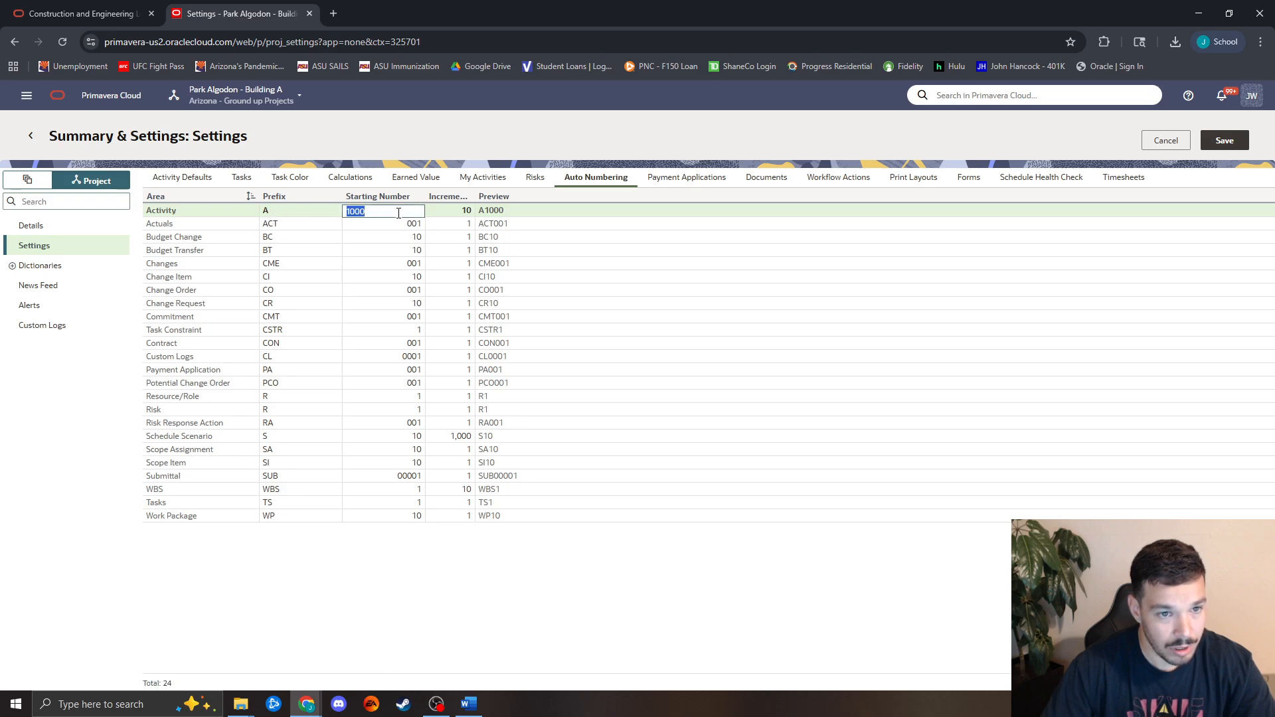
{"action": "type", "text": "1"}
{"action": "left_click", "coordinate": [441, 212]}
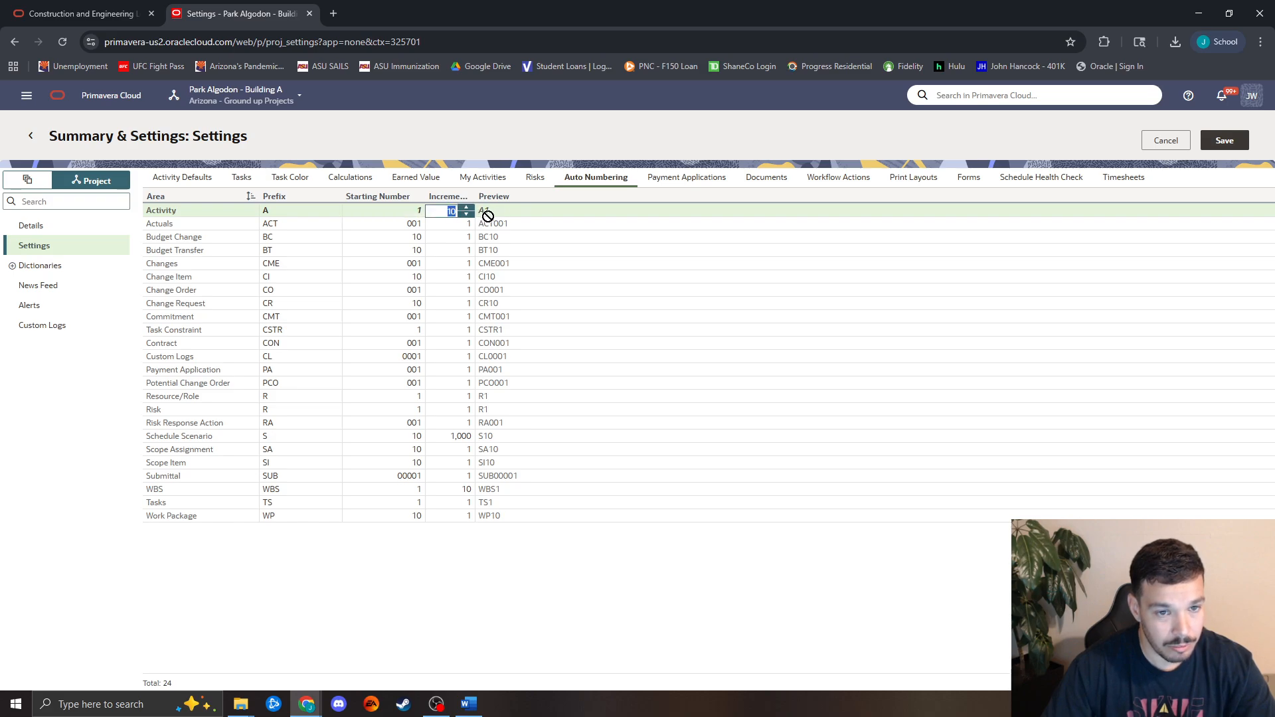
{"action": "type", "text": "1"}
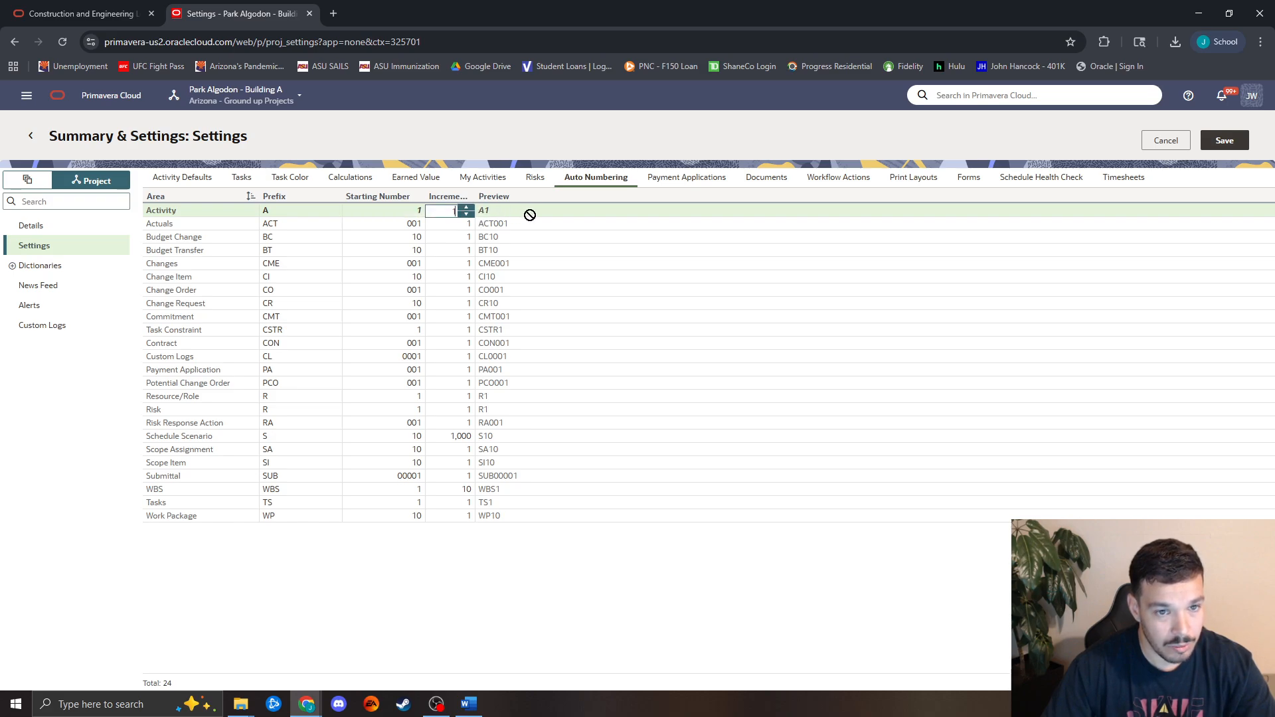
{"action": "left_click", "coordinate": [519, 137]}
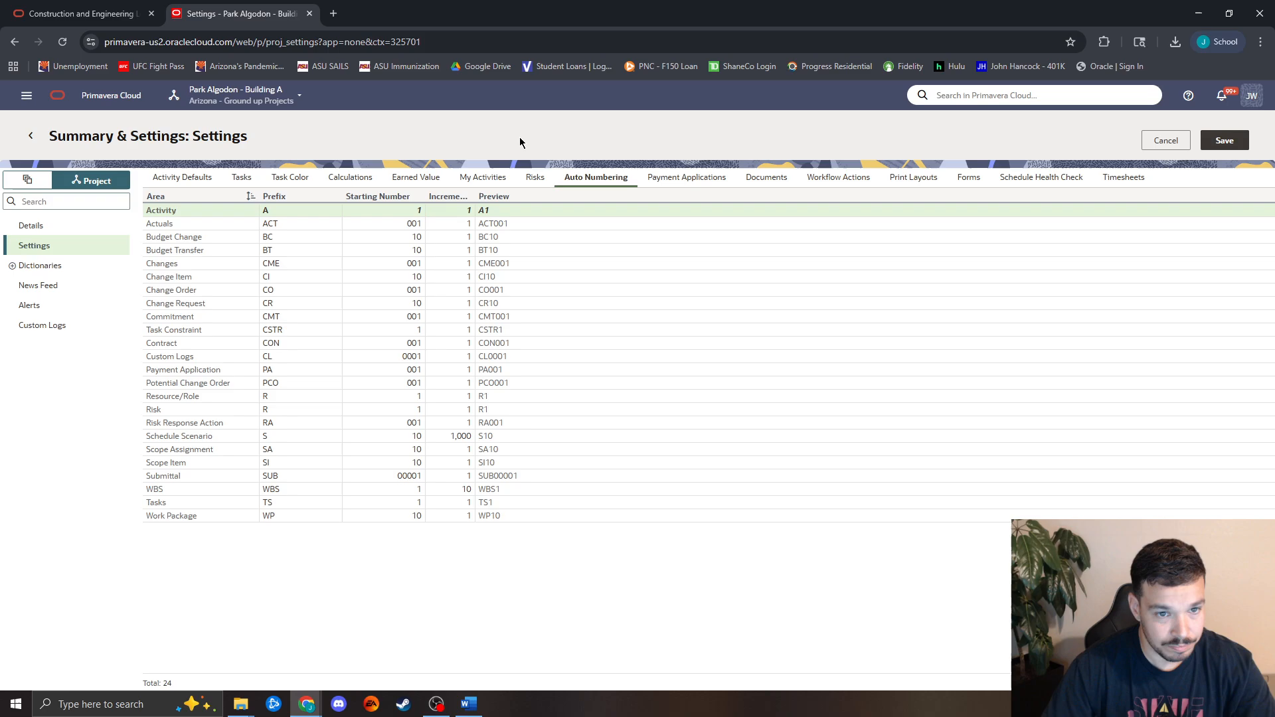
{"action": "left_click", "coordinate": [1225, 142]}
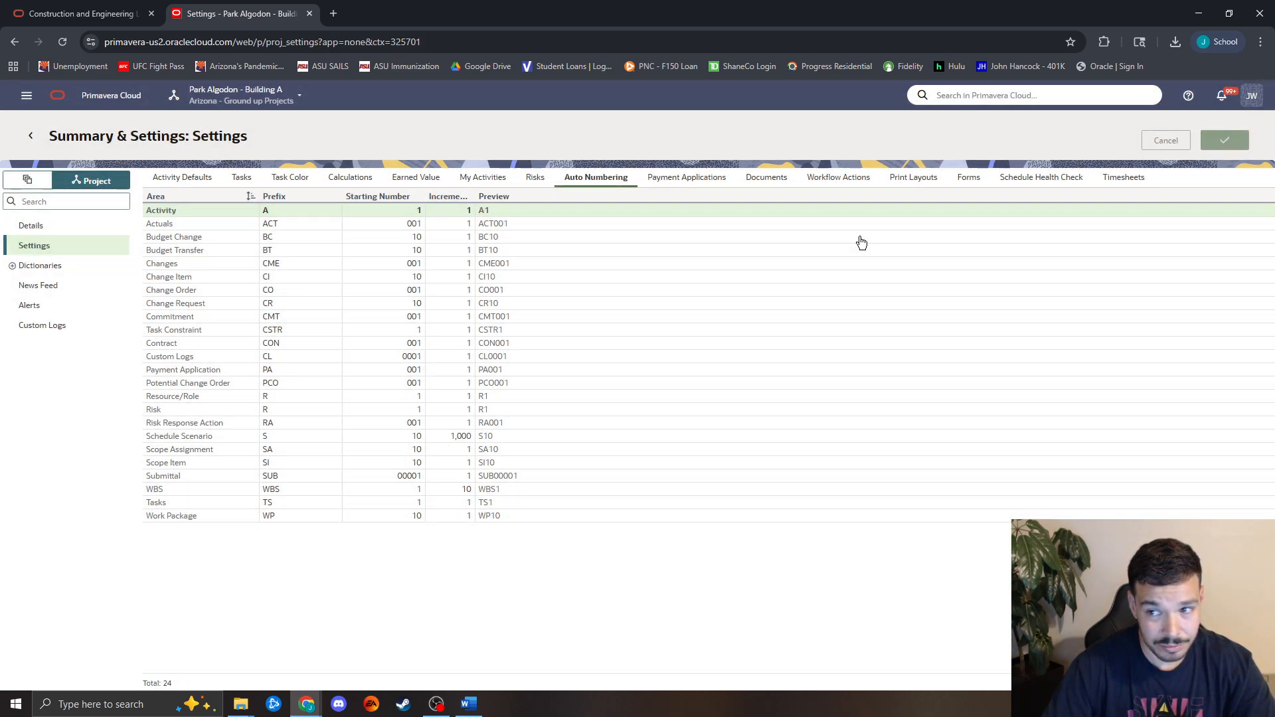
Go to the project's schedule Activities and add a new activity named ASDF under Park Algodon - Building A.
{"action": "left_click", "coordinate": [26, 95]}
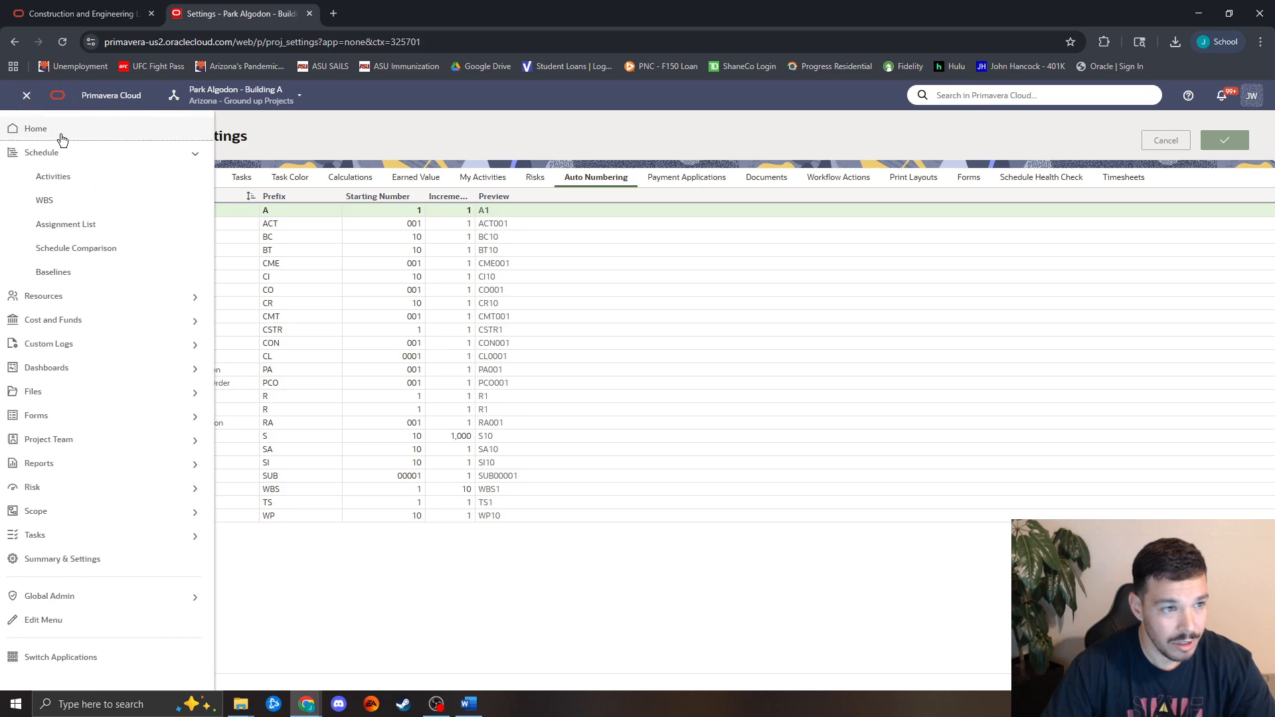
{"action": "left_click", "coordinate": [64, 176]}
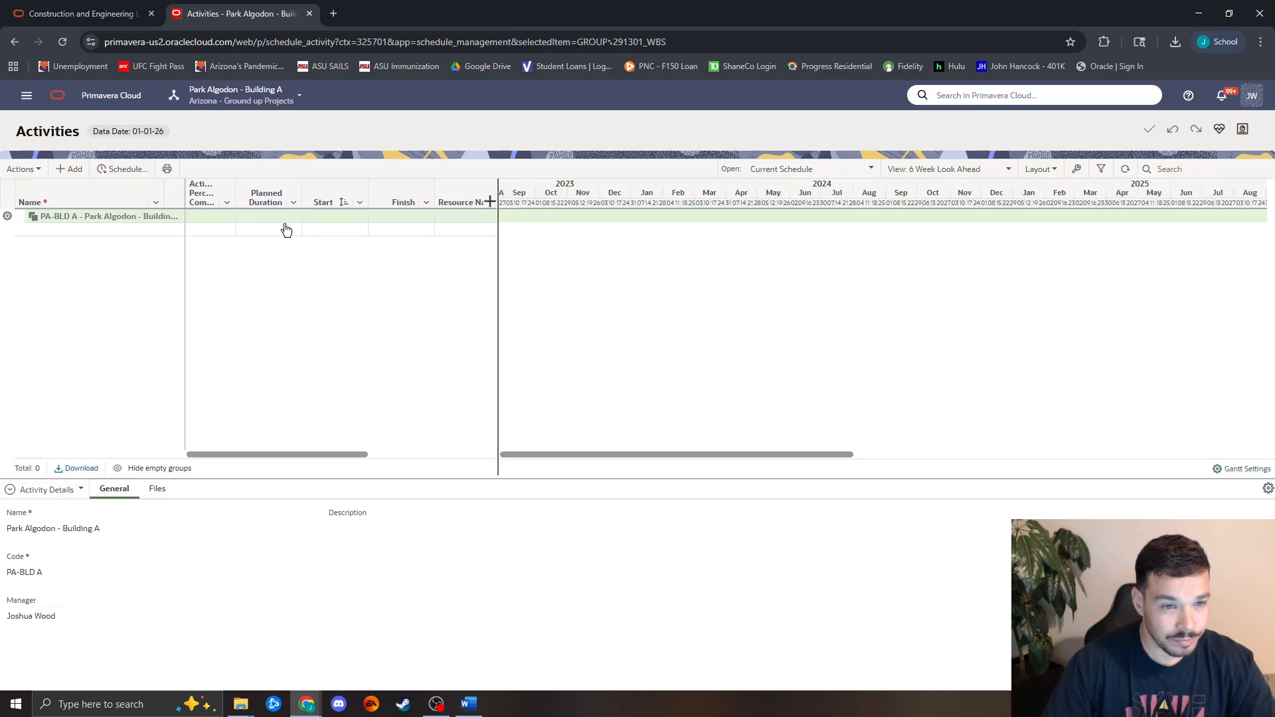
{"action": "left_click", "coordinate": [66, 171]}
{"action": "left_click", "coordinate": [89, 229]}
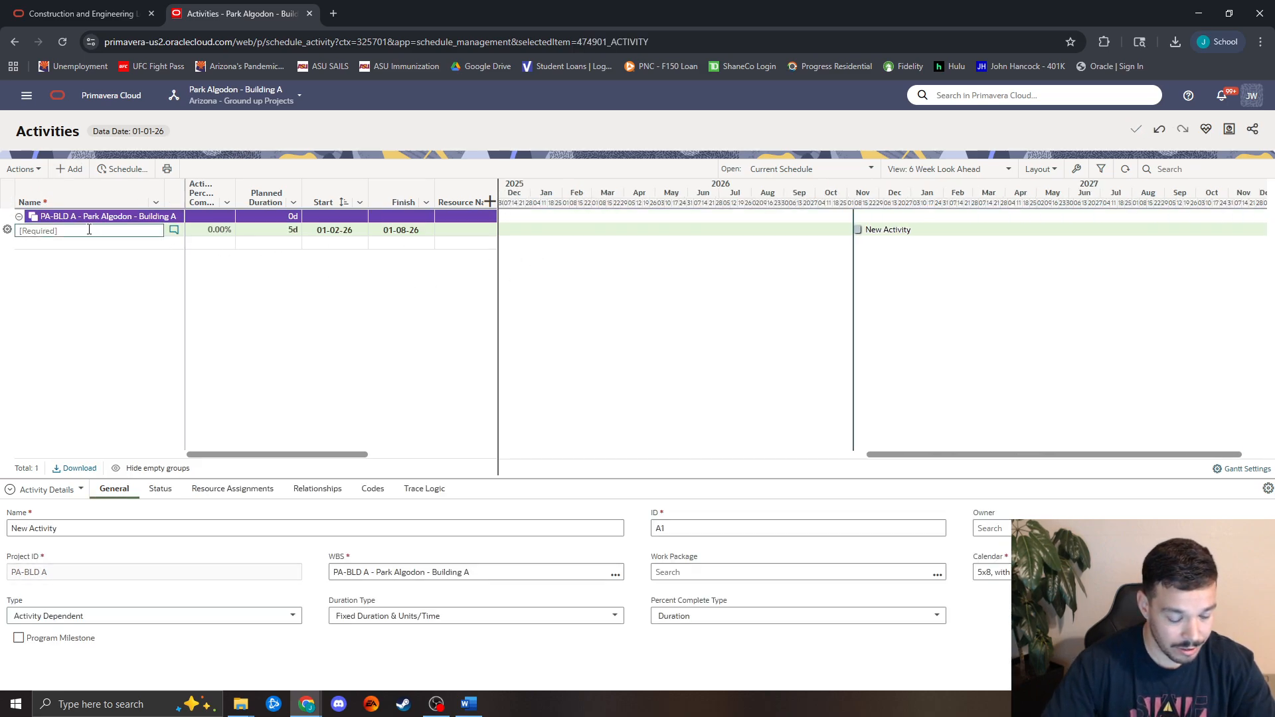
{"action": "type", "text": "ASDF"}
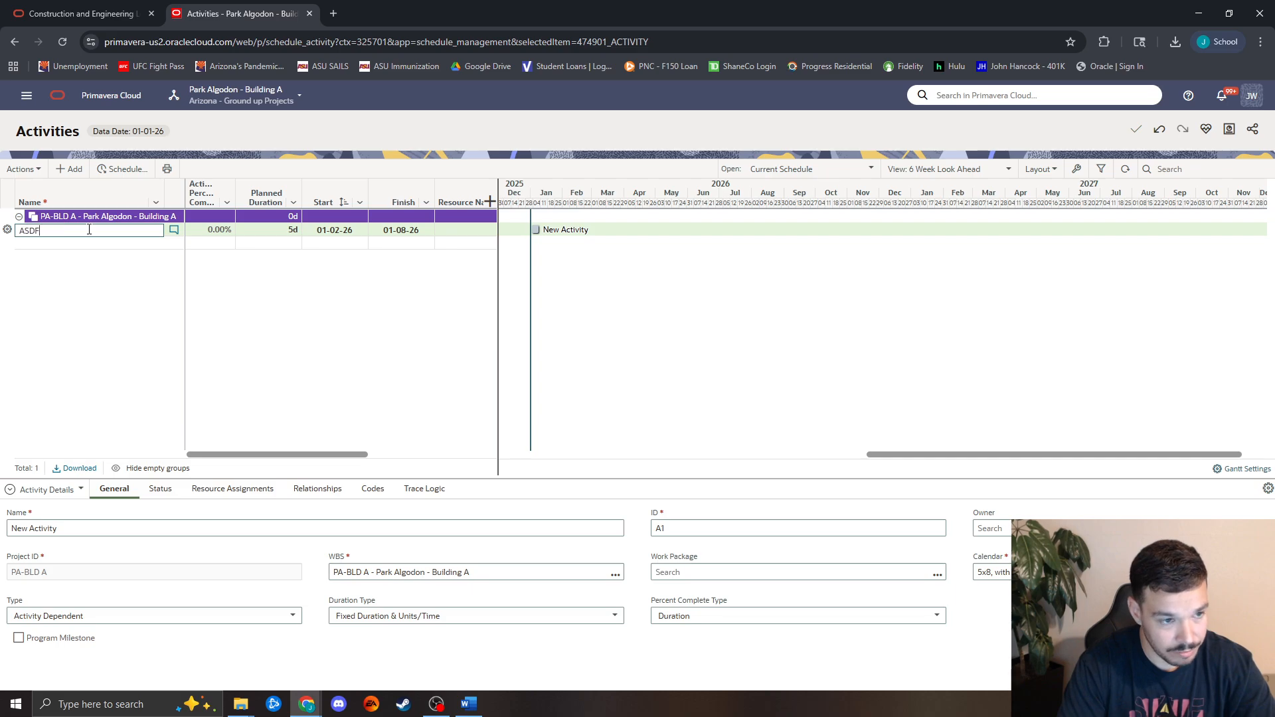
{"action": "left_click", "coordinate": [140, 316]}
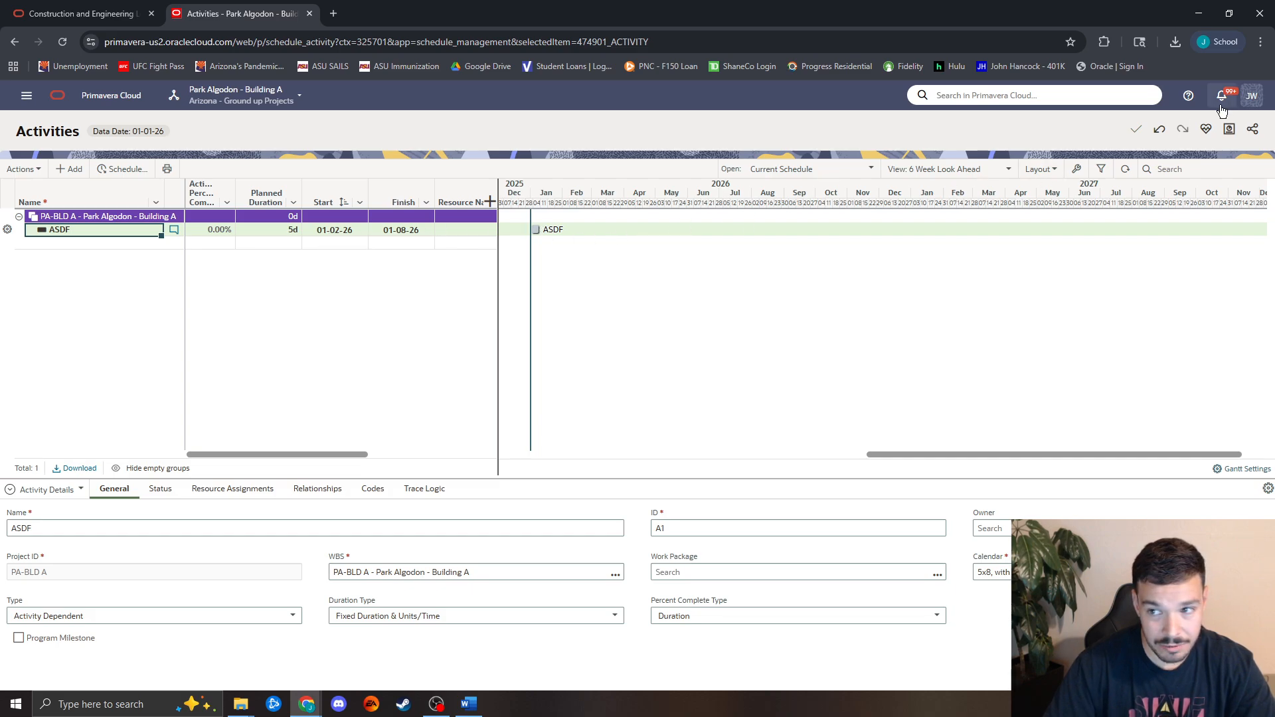
Set the preferred date format to Year, Month, Day with month name and no leading zeros, save, and return to Activities.
{"action": "left_click", "coordinate": [1251, 96]}
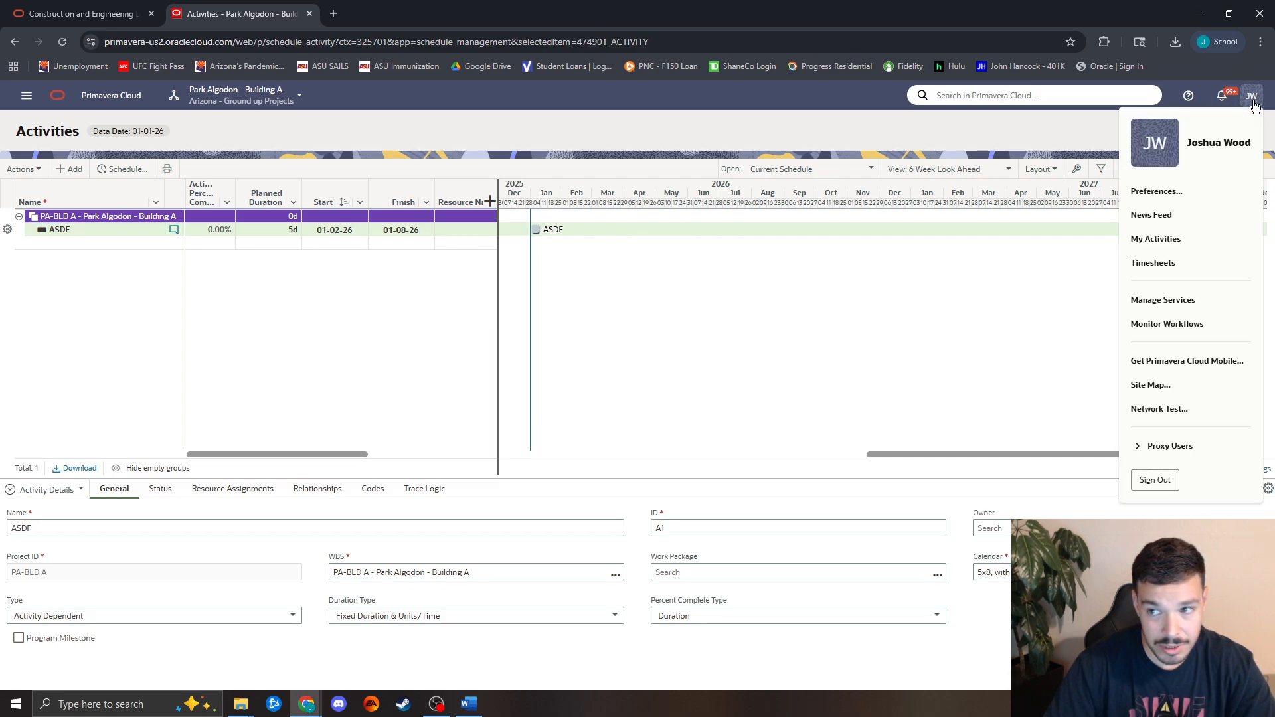
{"action": "left_click", "coordinate": [1158, 194]}
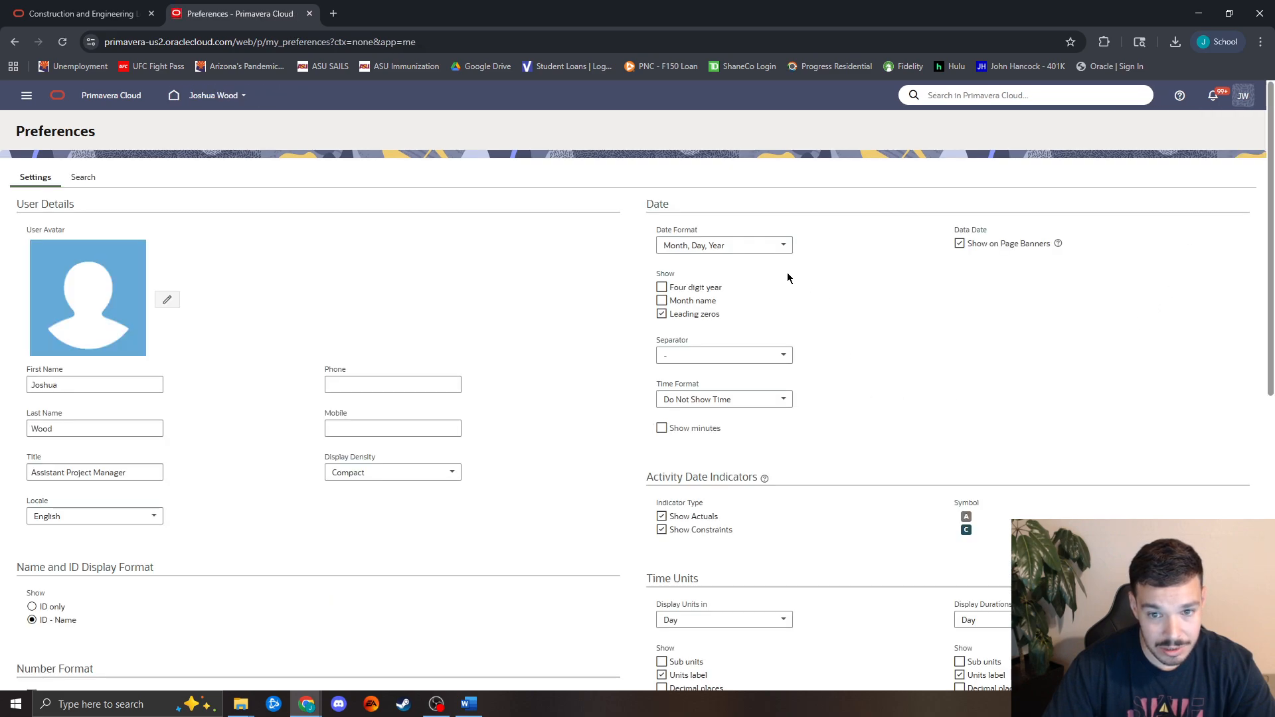
{"action": "left_click", "coordinate": [763, 247]}
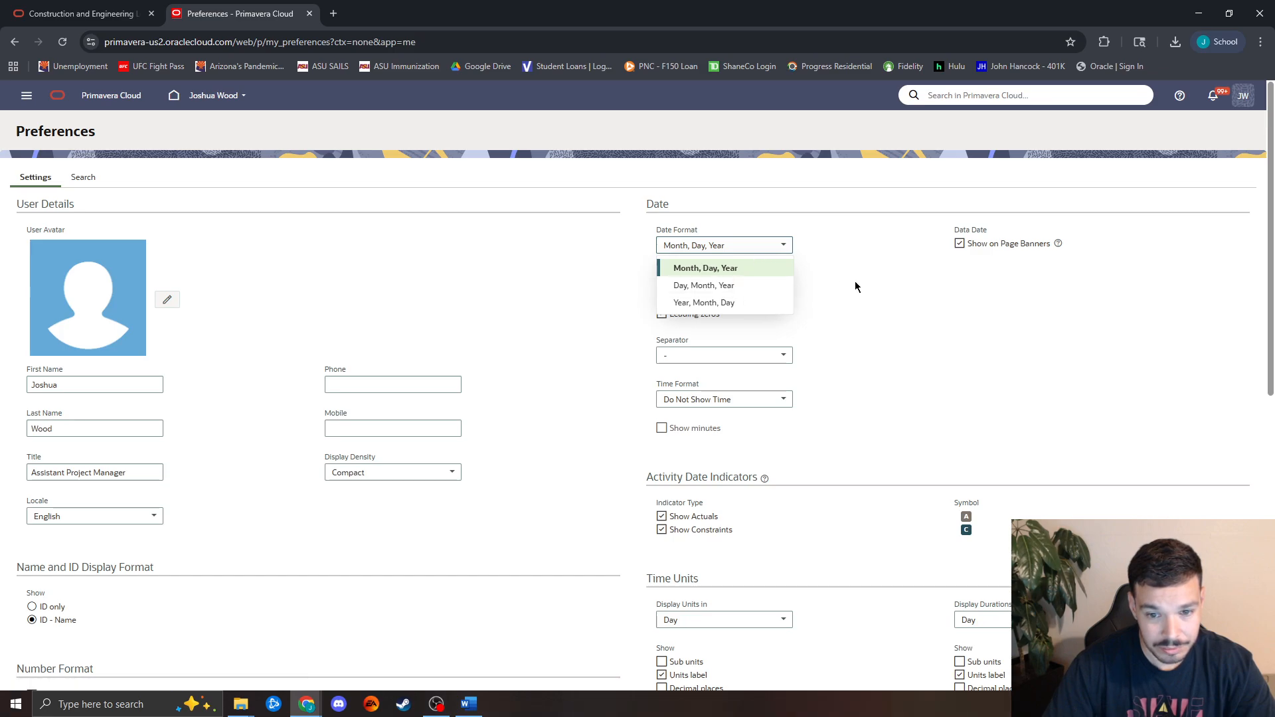
{"action": "left_click", "coordinate": [728, 303]}
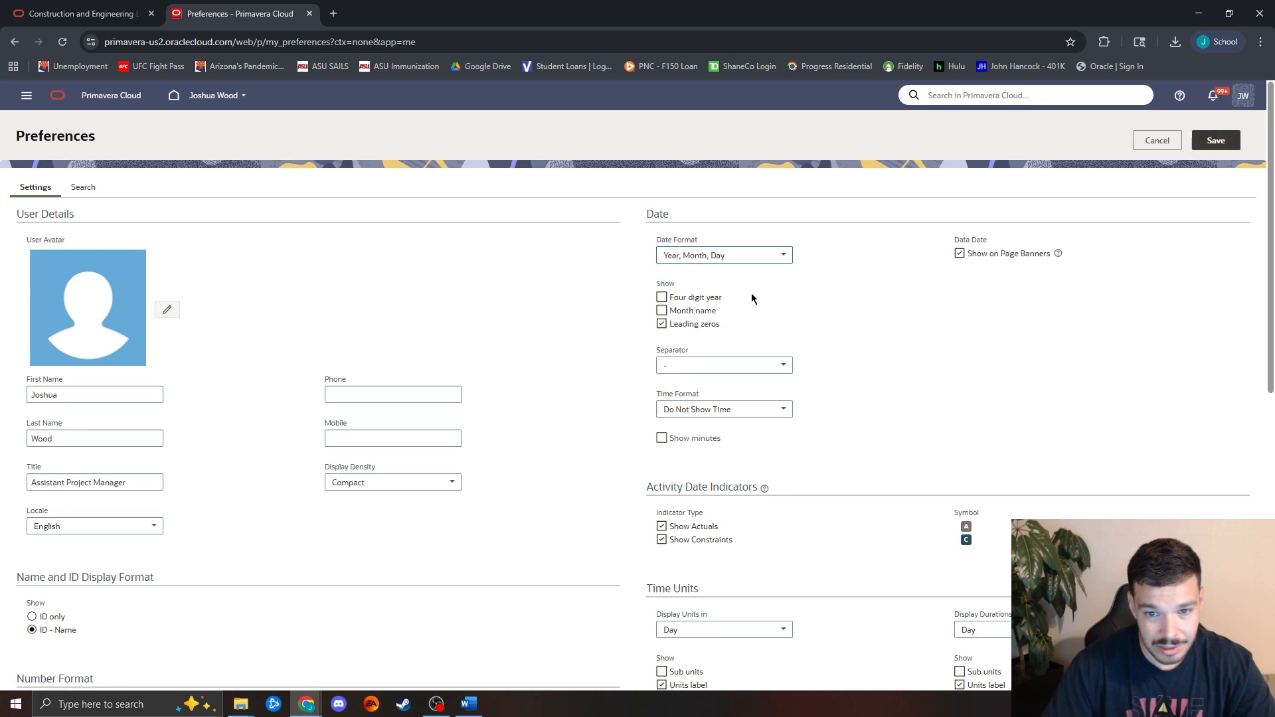
{"action": "left_click", "coordinate": [662, 311]}
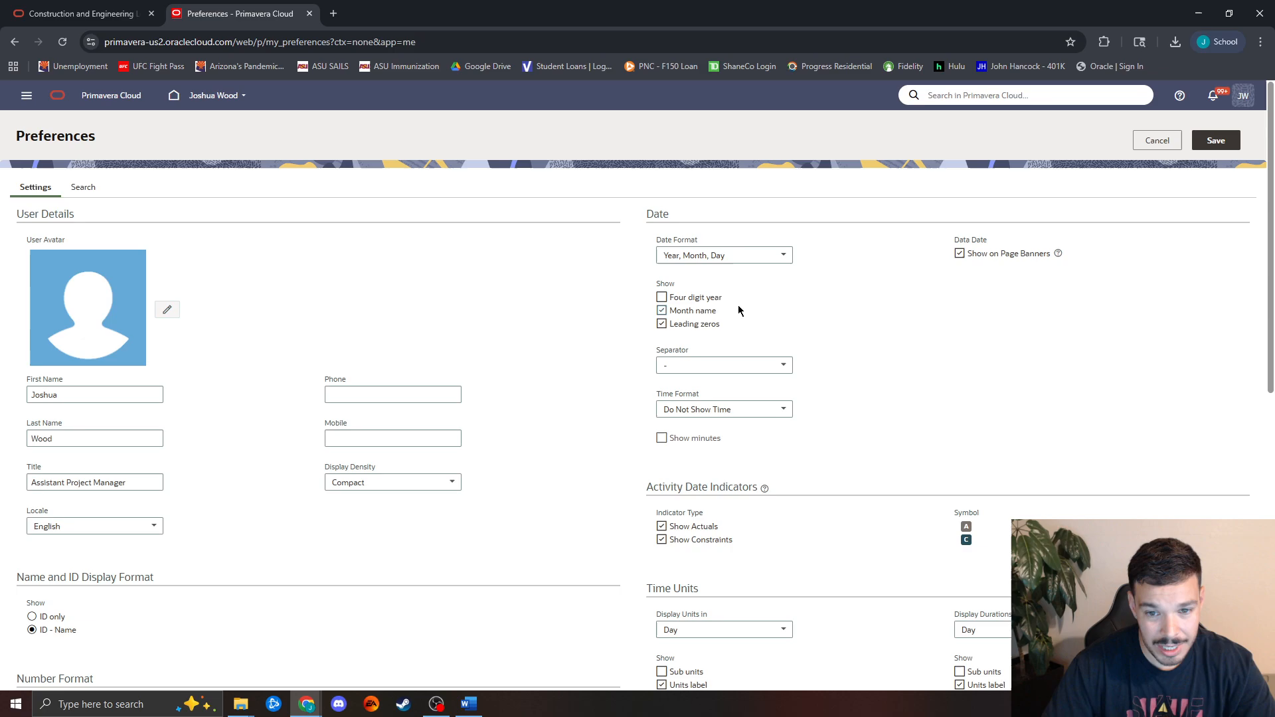
{"action": "left_click", "coordinate": [663, 324]}
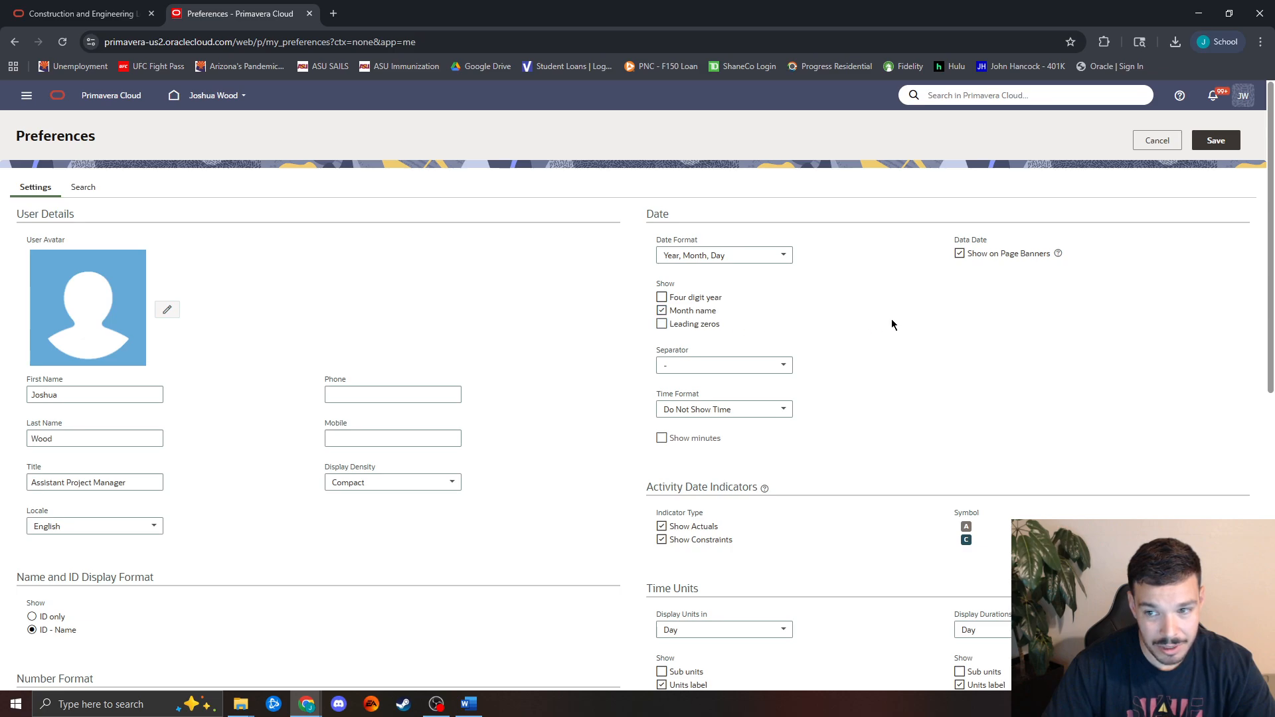
{"action": "left_click", "coordinate": [1203, 144]}
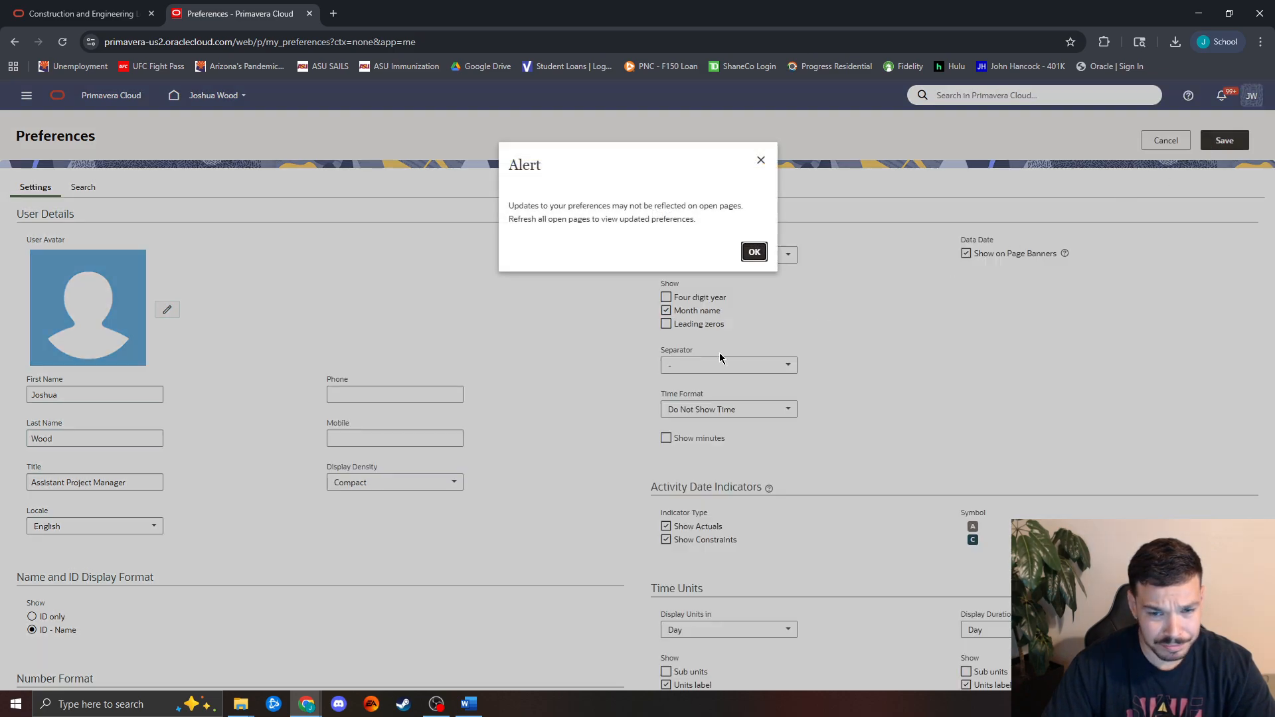
{"action": "left_click", "coordinate": [755, 252]}
{"action": "left_click", "coordinate": [25, 99]}
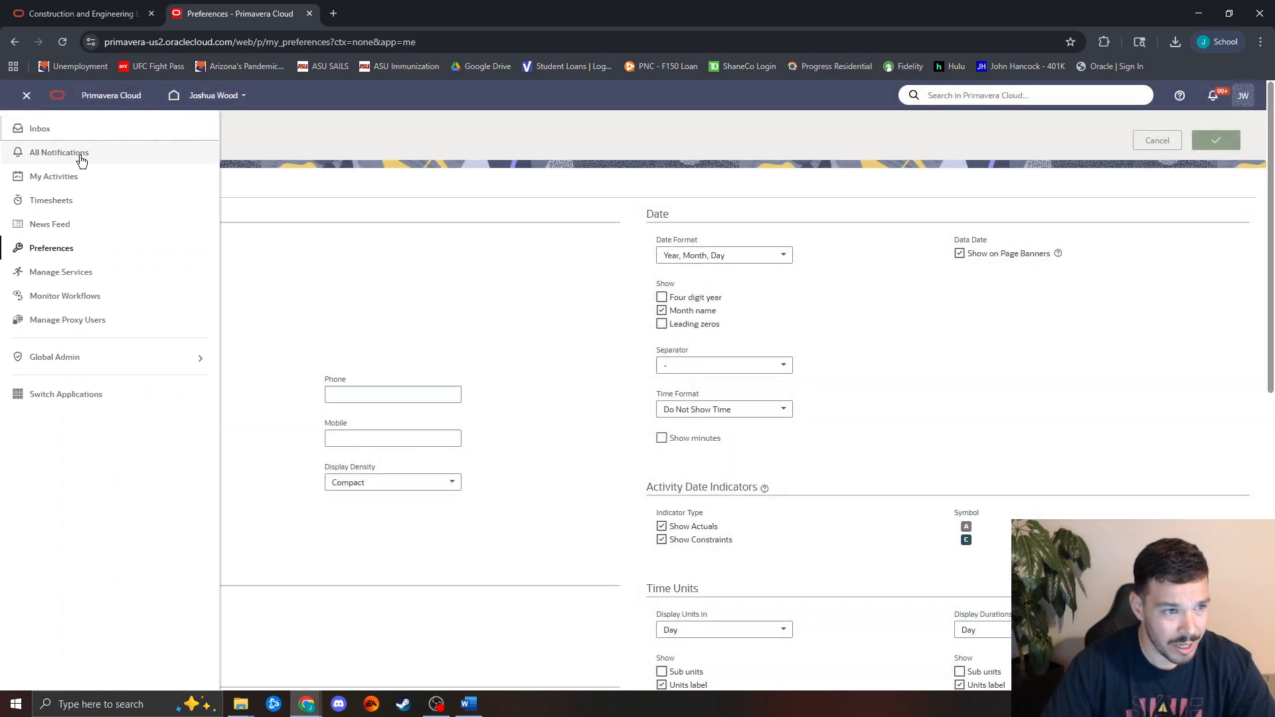
{"action": "left_click", "coordinate": [294, 219]}
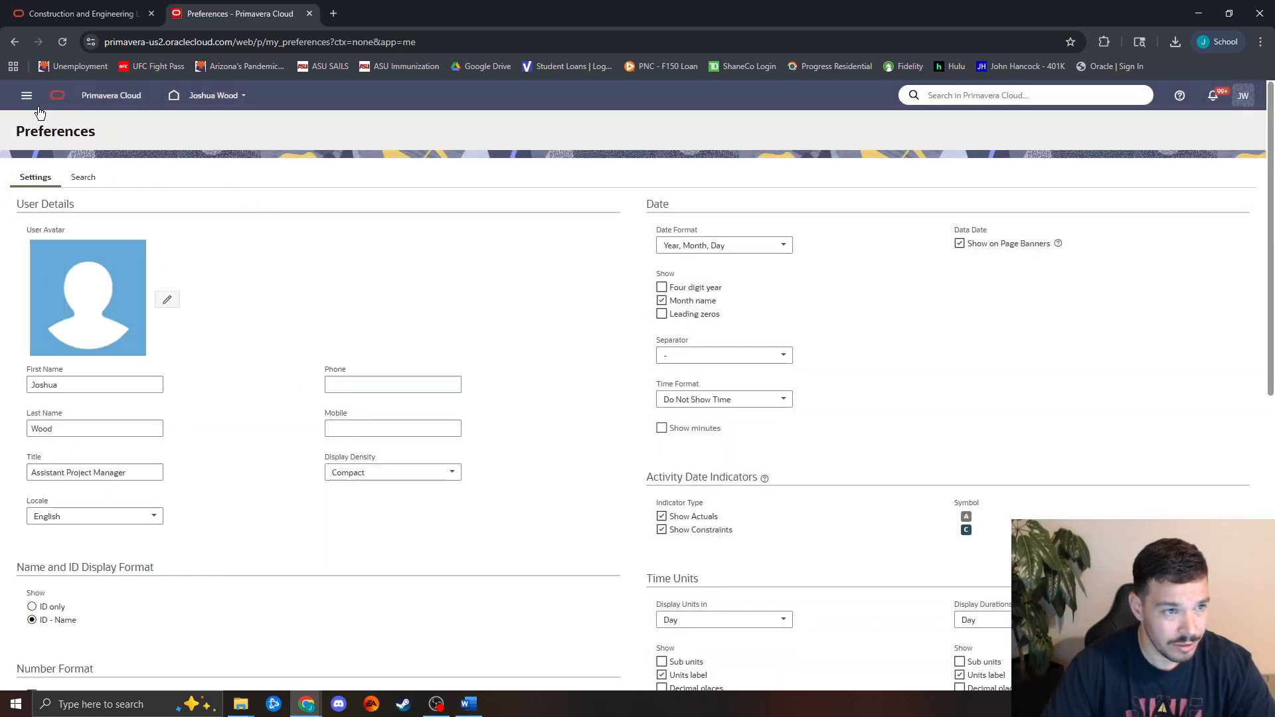
{"action": "left_click", "coordinate": [14, 42]}
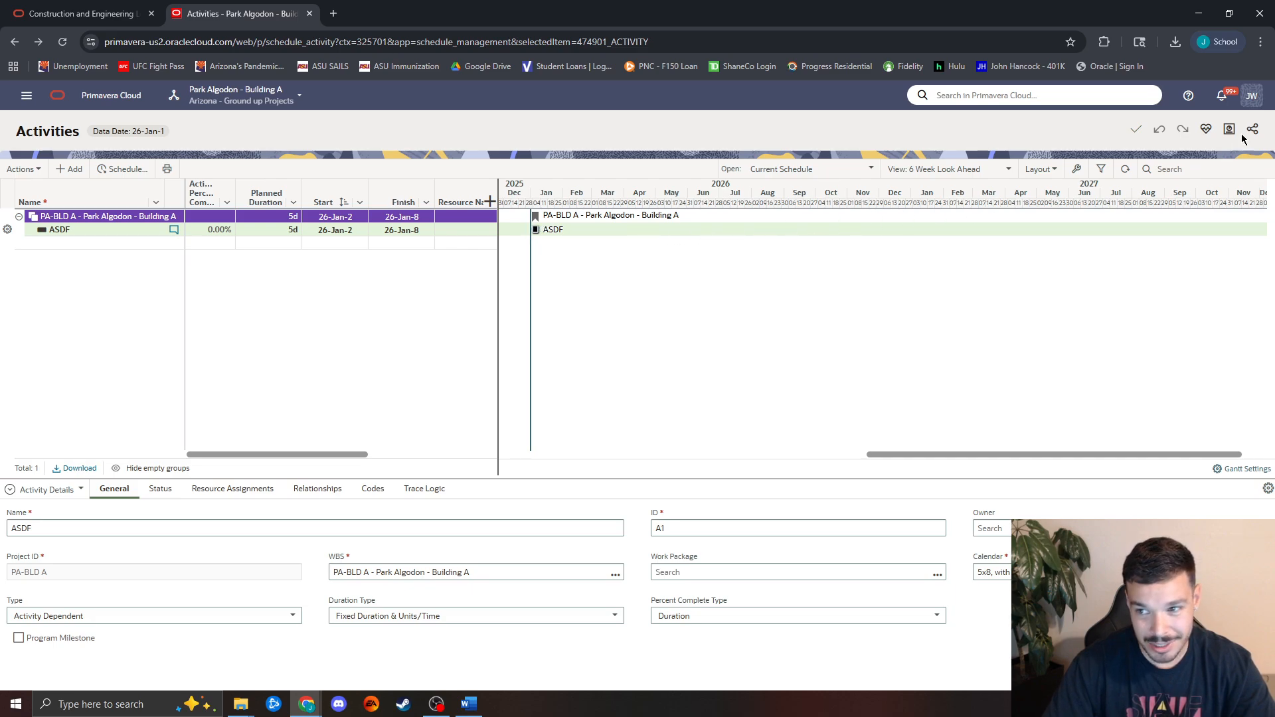
Restore the preferred date format to Month, Day, Year with leading zeros and no month name, save, and return to Activities.
{"action": "left_click", "coordinate": [1251, 95]}
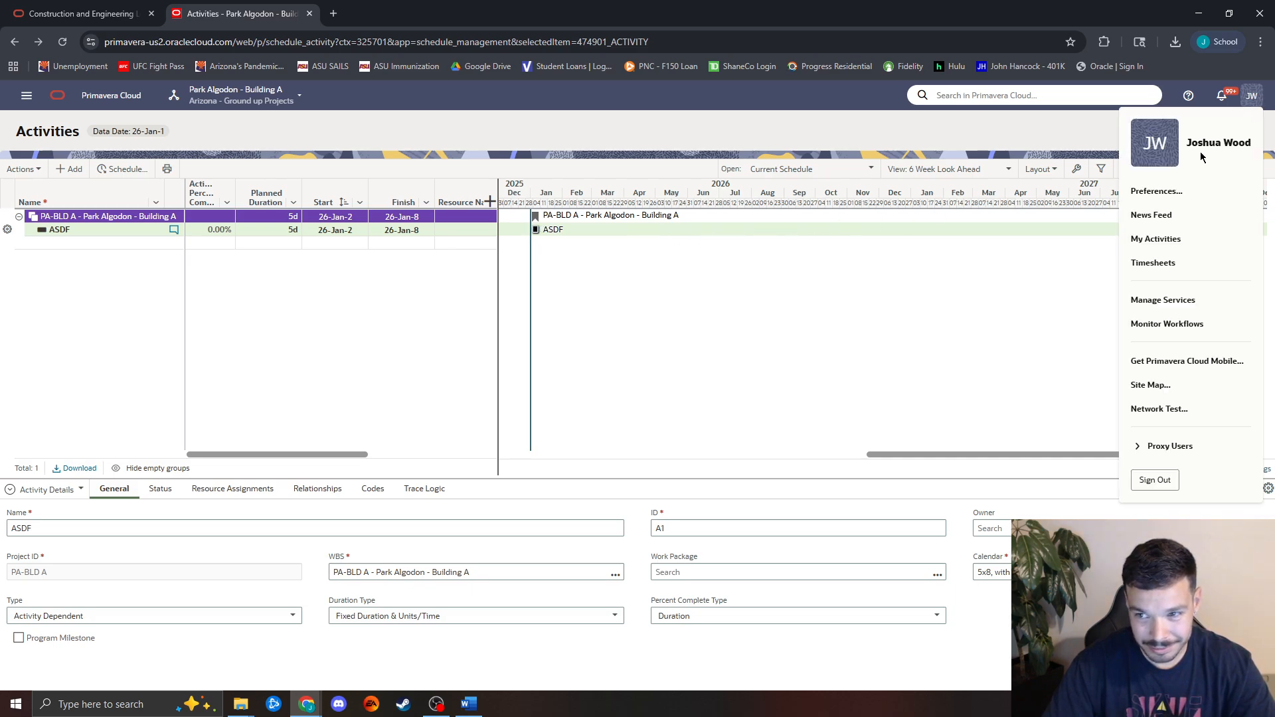
{"action": "left_click", "coordinate": [1164, 196]}
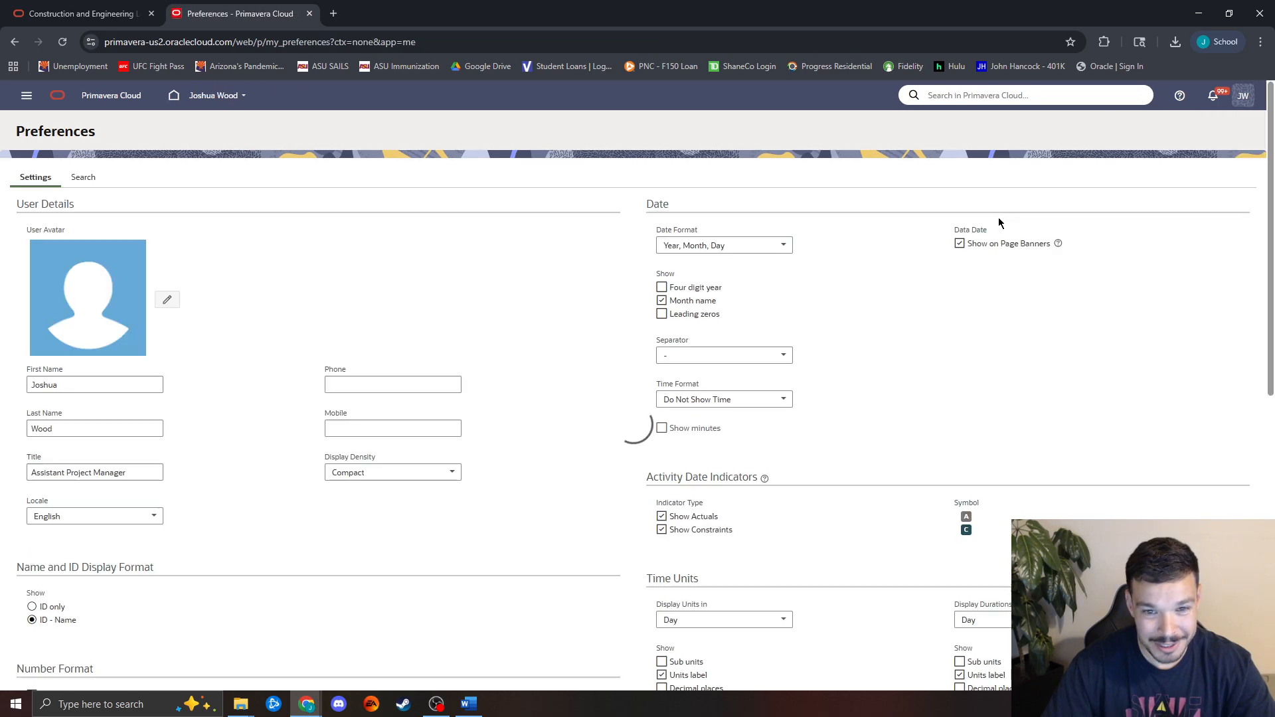
{"action": "left_click", "coordinate": [662, 302]}
{"action": "left_click", "coordinate": [662, 325]}
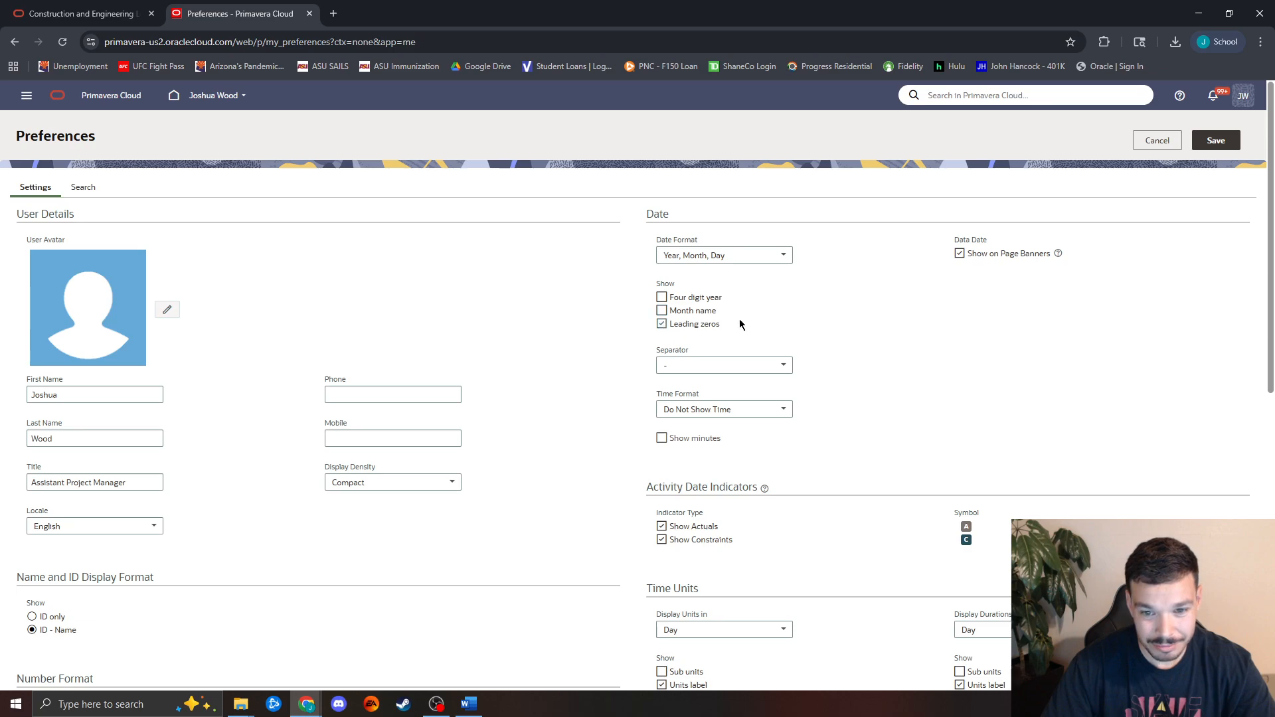
{"action": "left_click", "coordinate": [771, 259]}
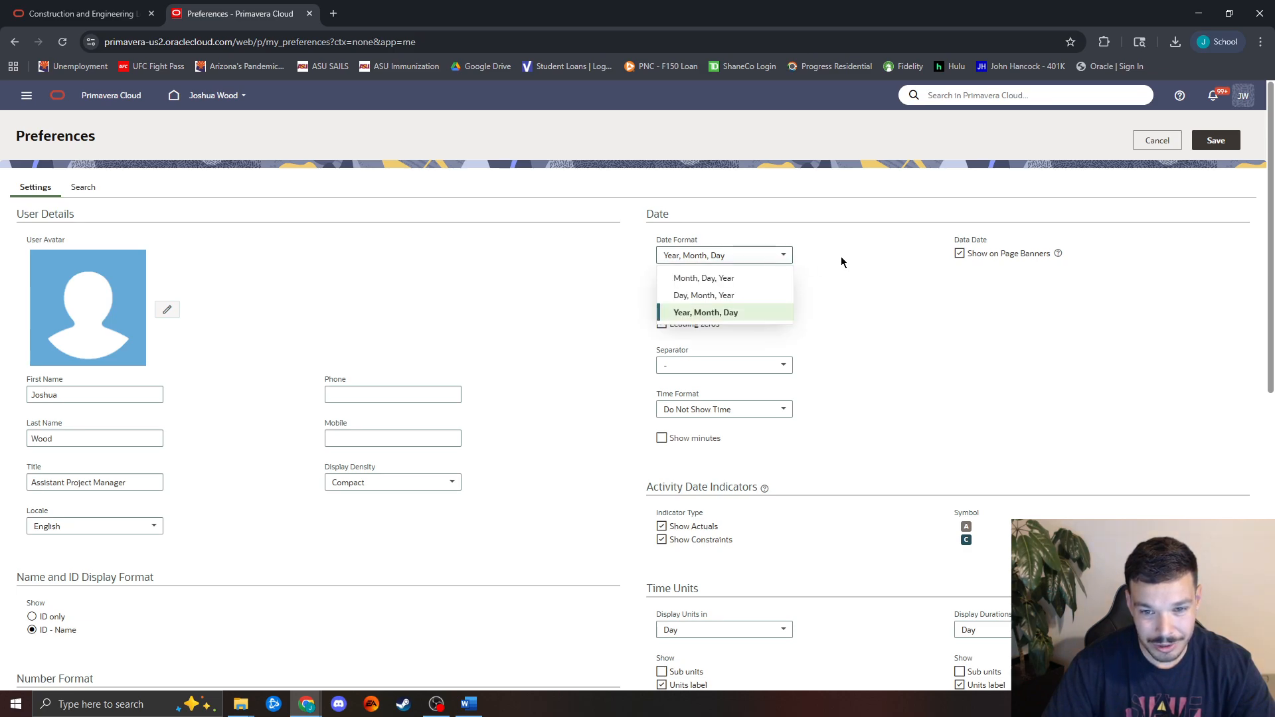
{"action": "left_click", "coordinate": [729, 279]}
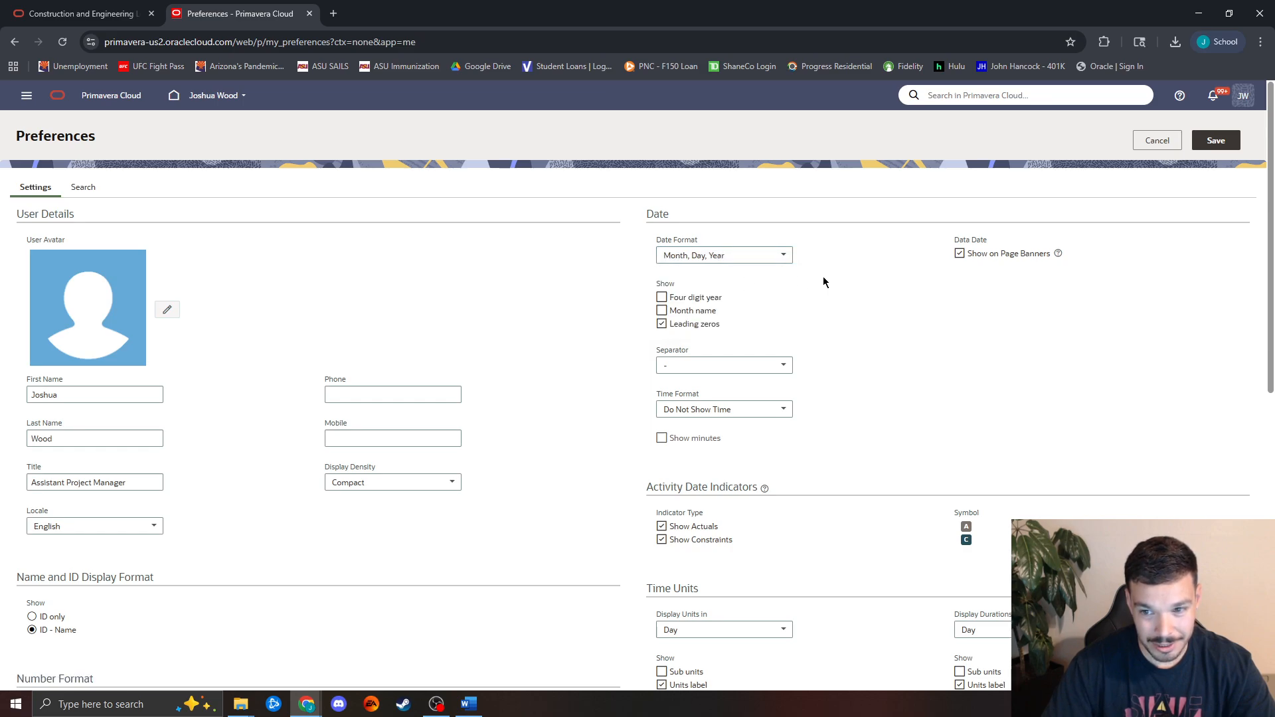
{"action": "left_click", "coordinate": [1215, 140]}
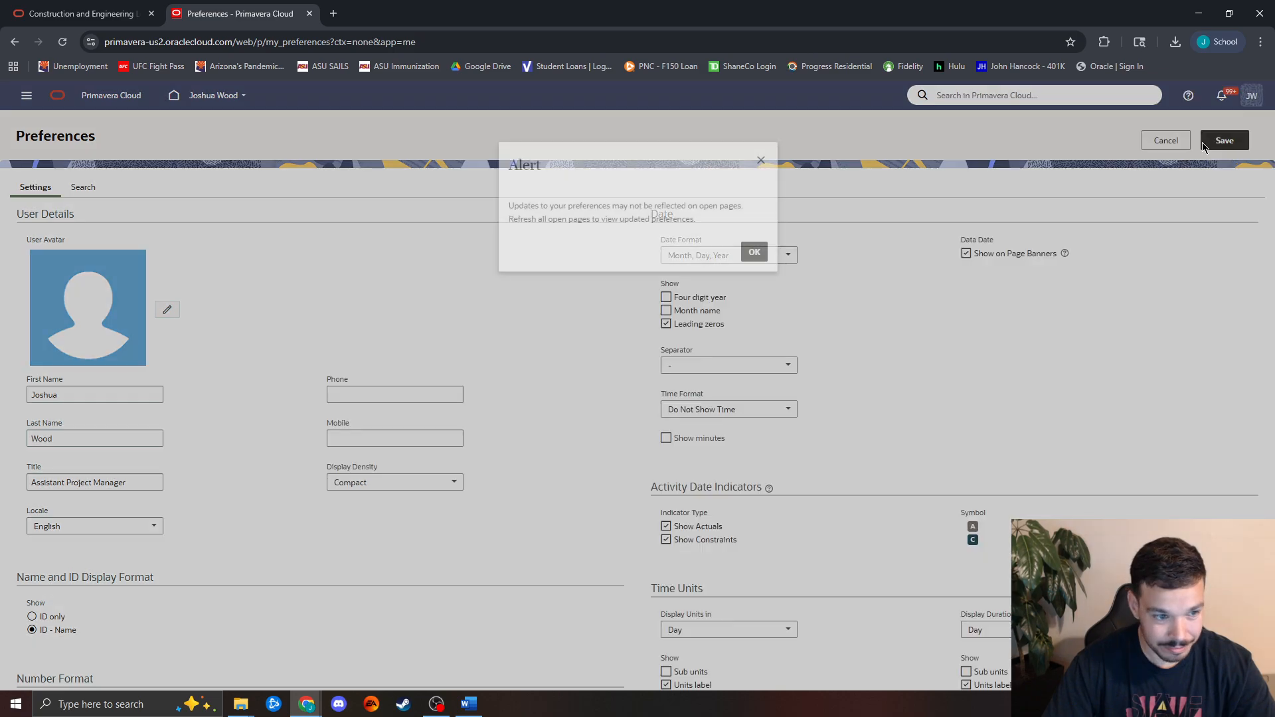
{"action": "left_click", "coordinate": [754, 252]}
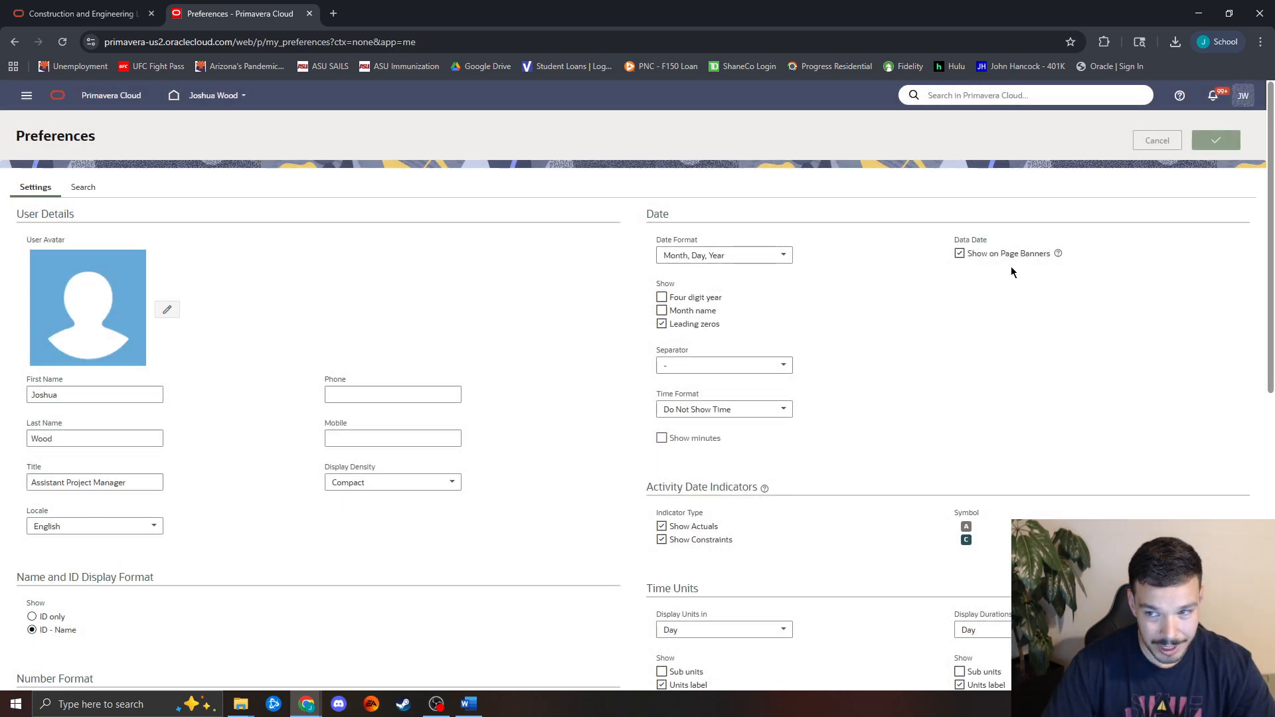
{"action": "left_click", "coordinate": [14, 42]}
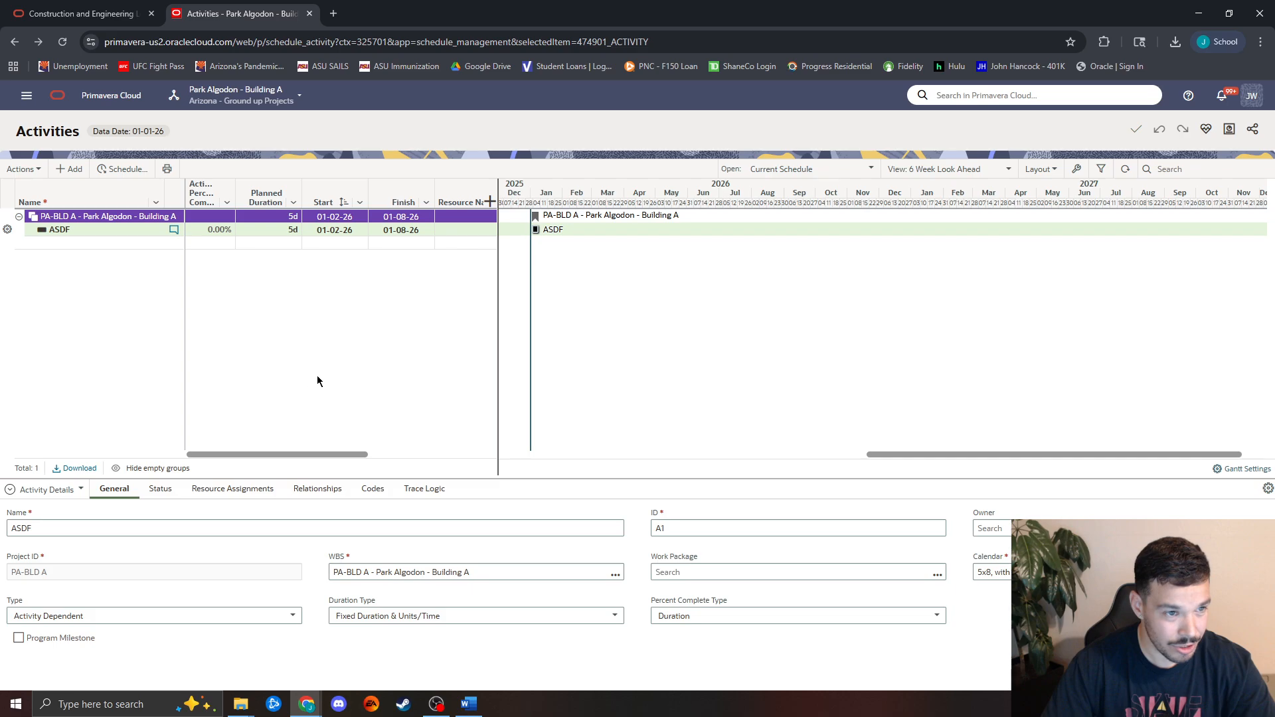
Review the Schedule settings, comparing Retained Logic and Actual Dates for progressed activities, and close them without scheduling the project.
{"action": "left_click", "coordinate": [167, 217]}
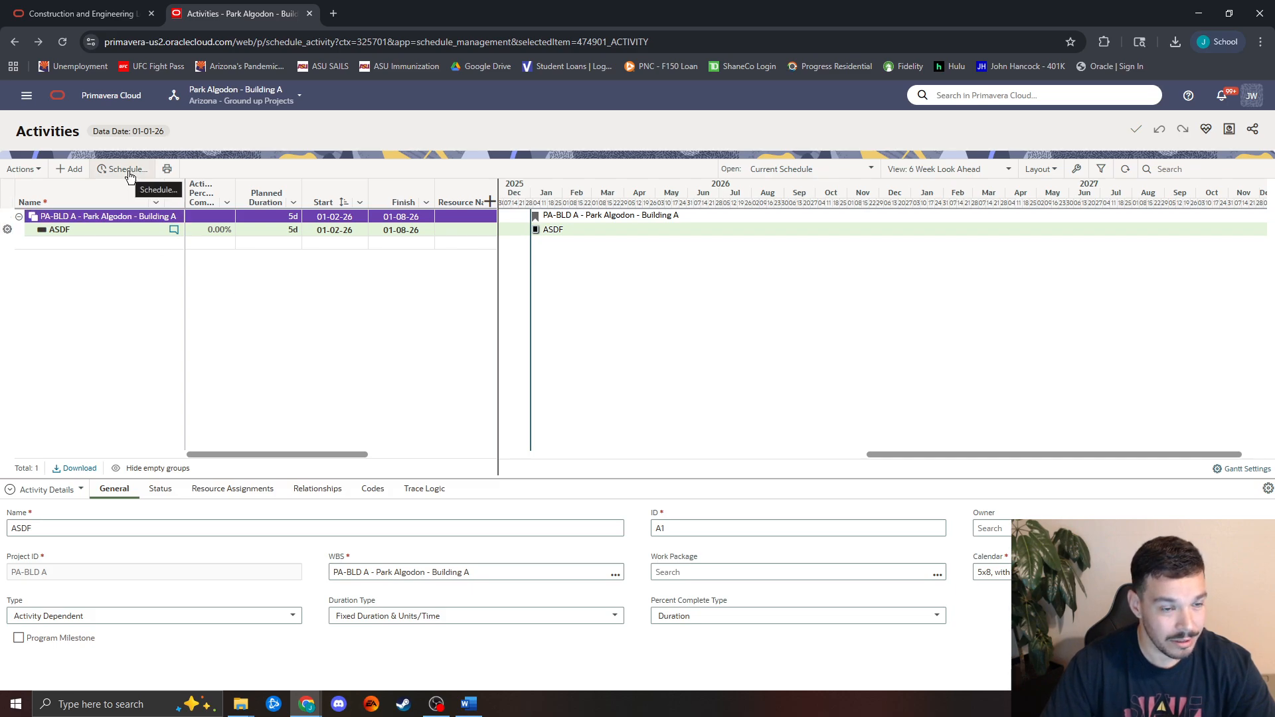
{"action": "left_click", "coordinate": [123, 169]}
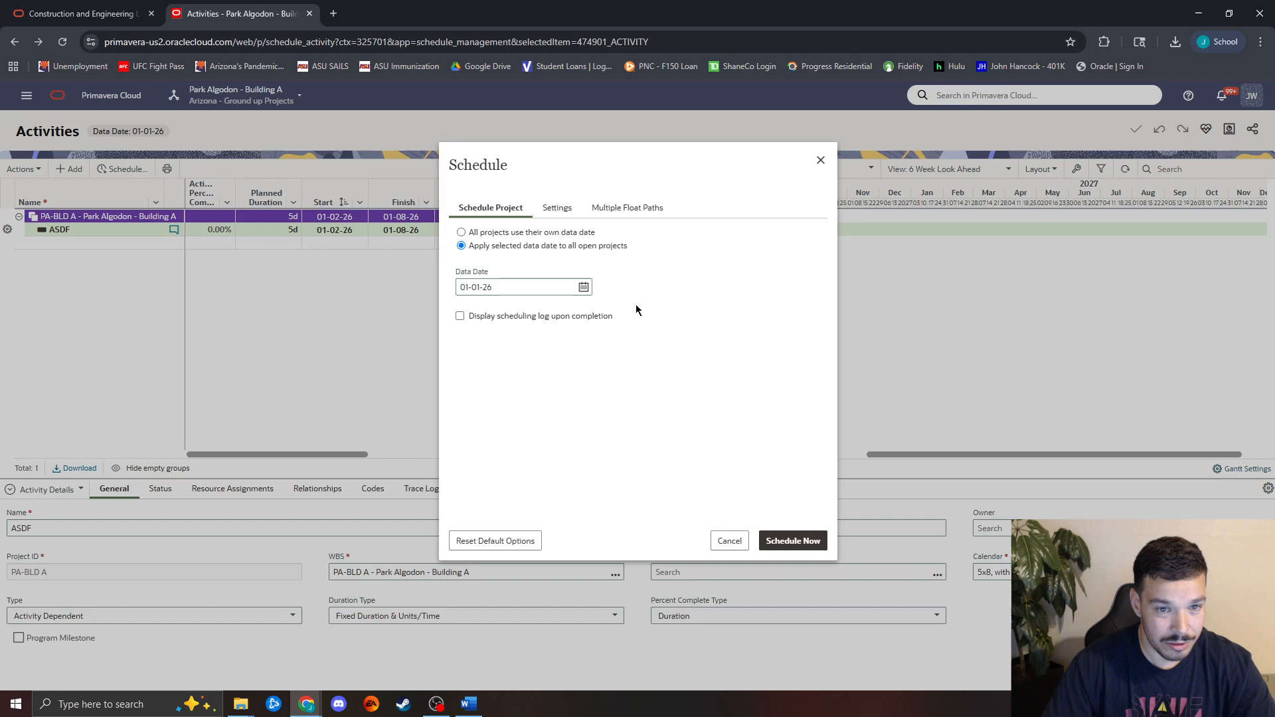
{"action": "left_click", "coordinate": [558, 208]}
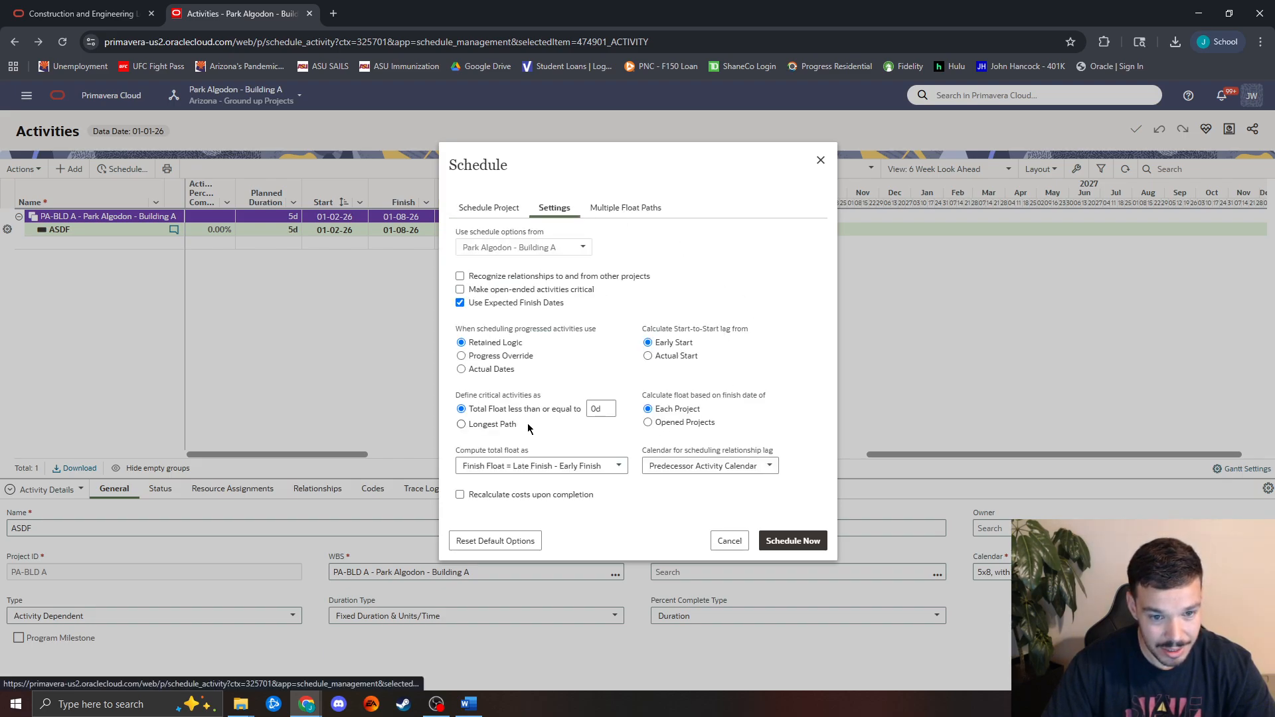
{"action": "left_click", "coordinate": [463, 370]}
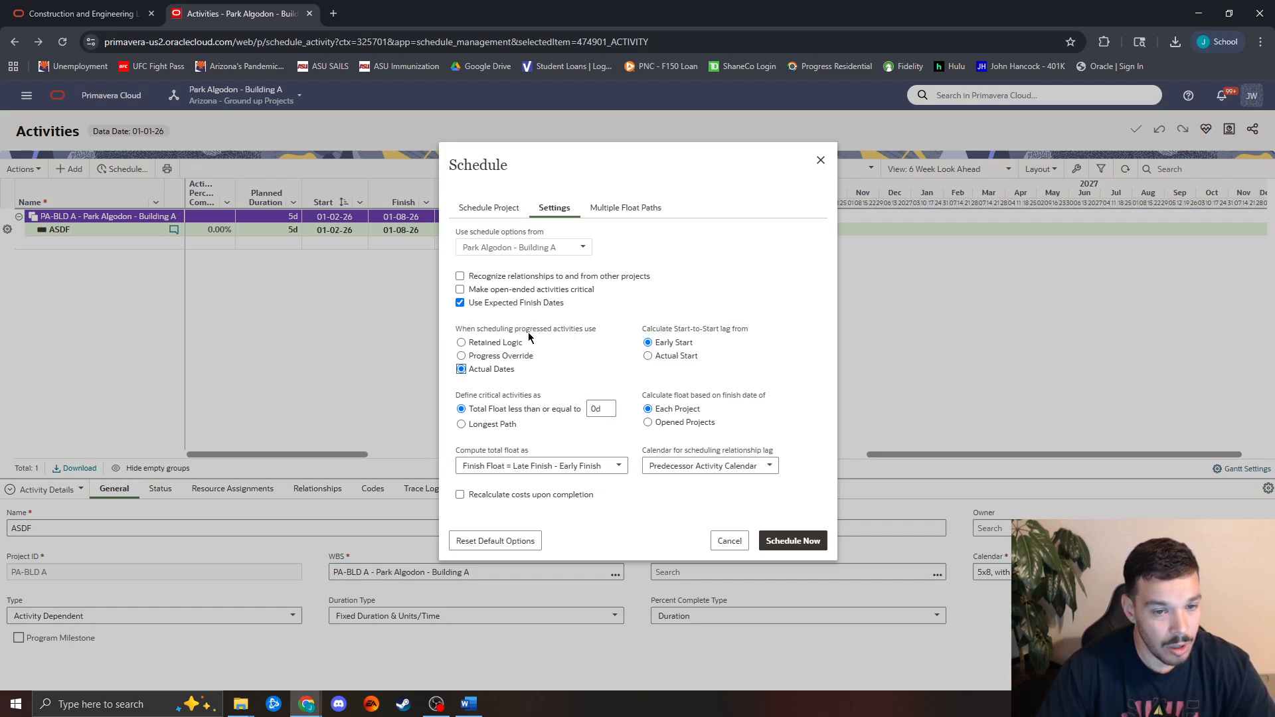
{"action": "left_click", "coordinate": [461, 343]}
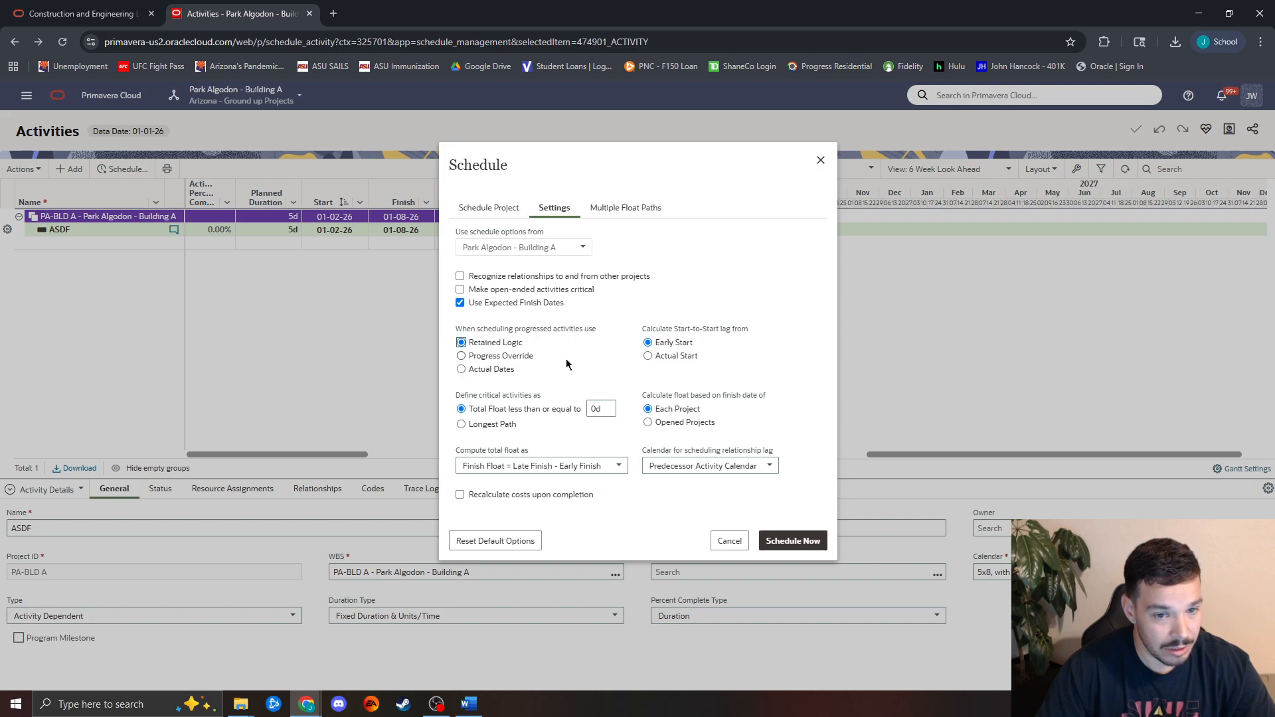
{"action": "left_click", "coordinate": [461, 369]}
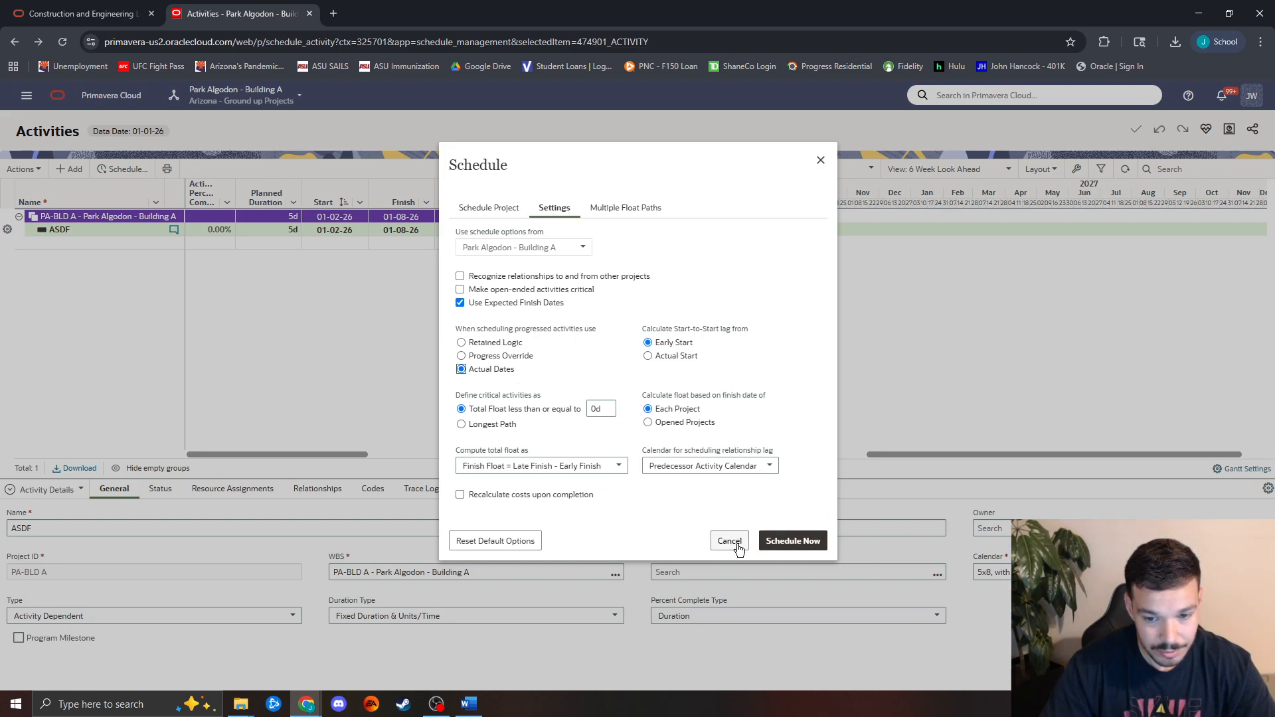
{"action": "left_click", "coordinate": [821, 161]}
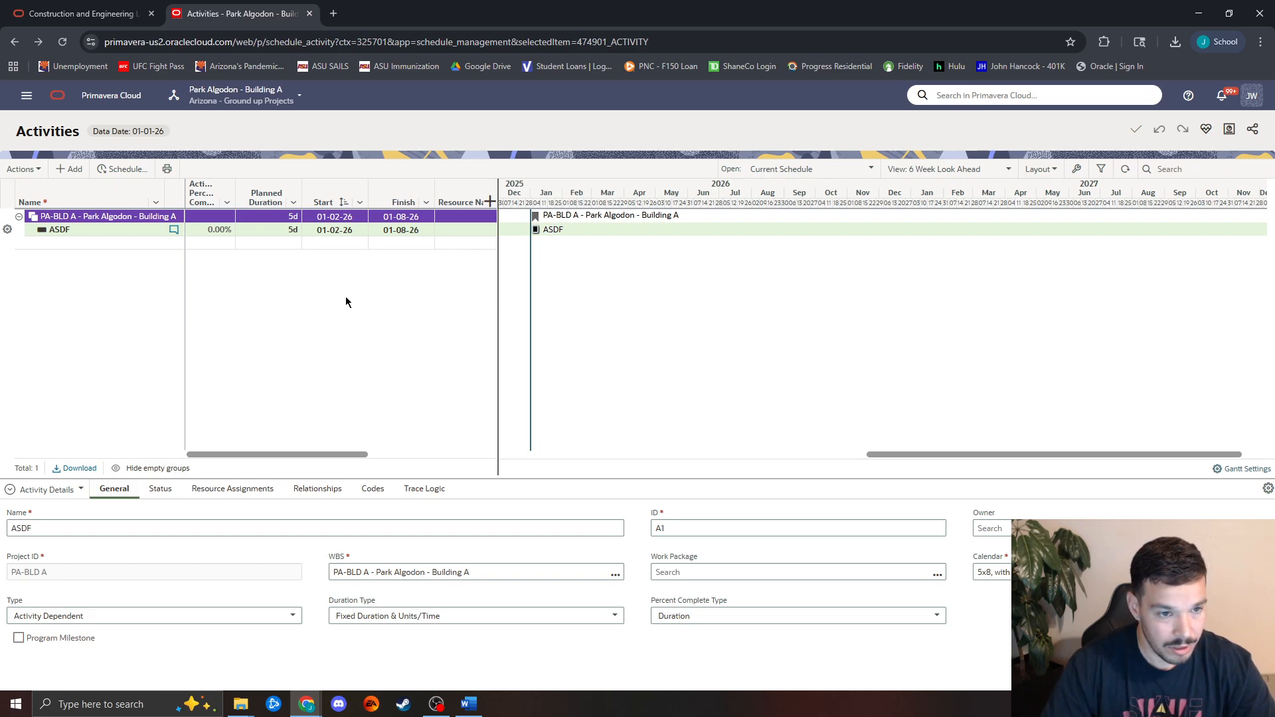
Expand the project's navigation and start a find-in-page search.
{"action": "left_click", "coordinate": [27, 96]}
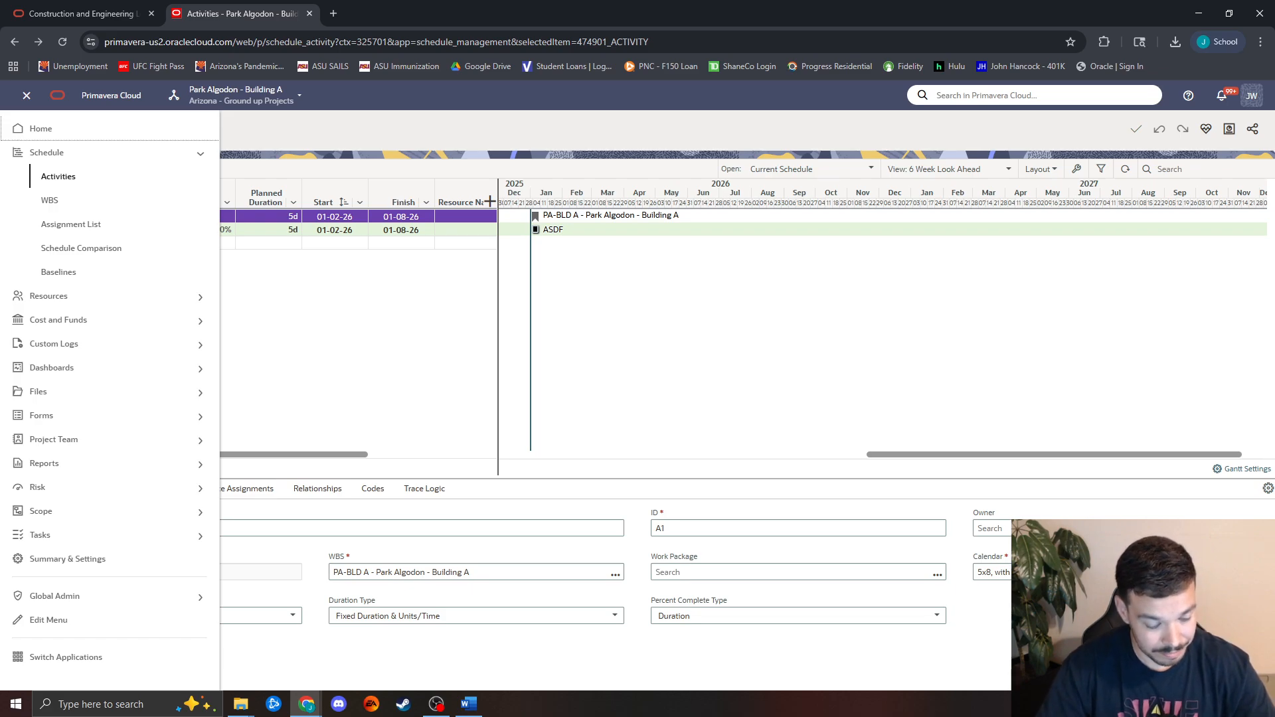
{"action": "key", "text": "ctrl+f"}
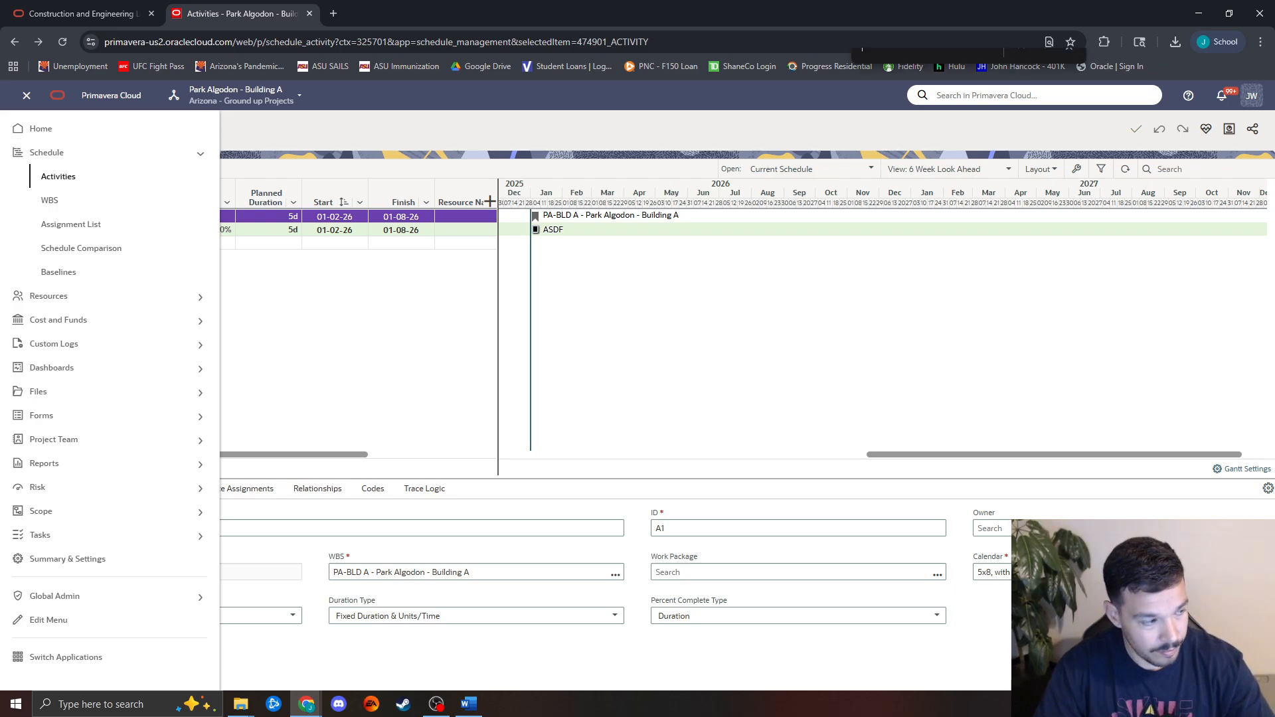